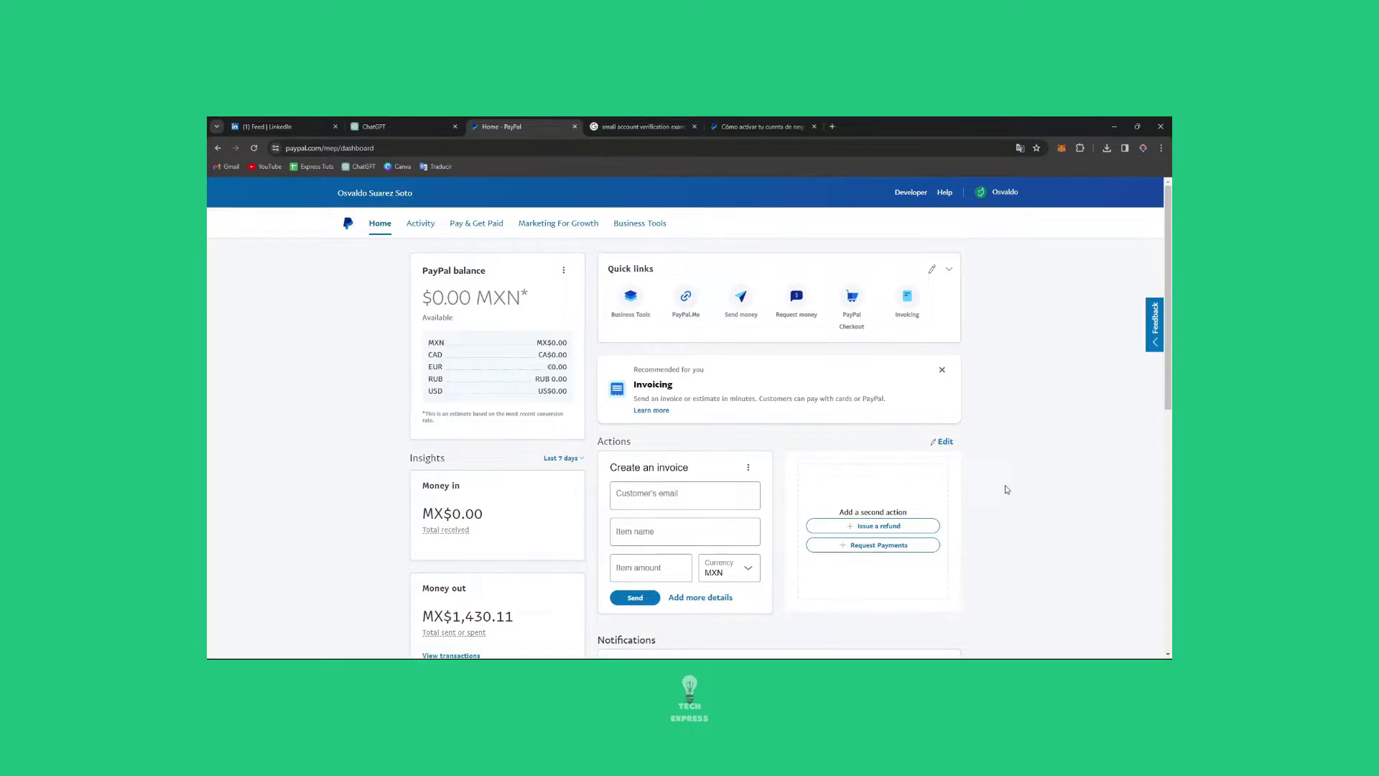
# Step: Scroll through the Home dashboard with its $0.00 MXN balance and quick links
pyautogui.scroll(-7, 1005, 489)
pyautogui.scroll(3, 1005, 489)
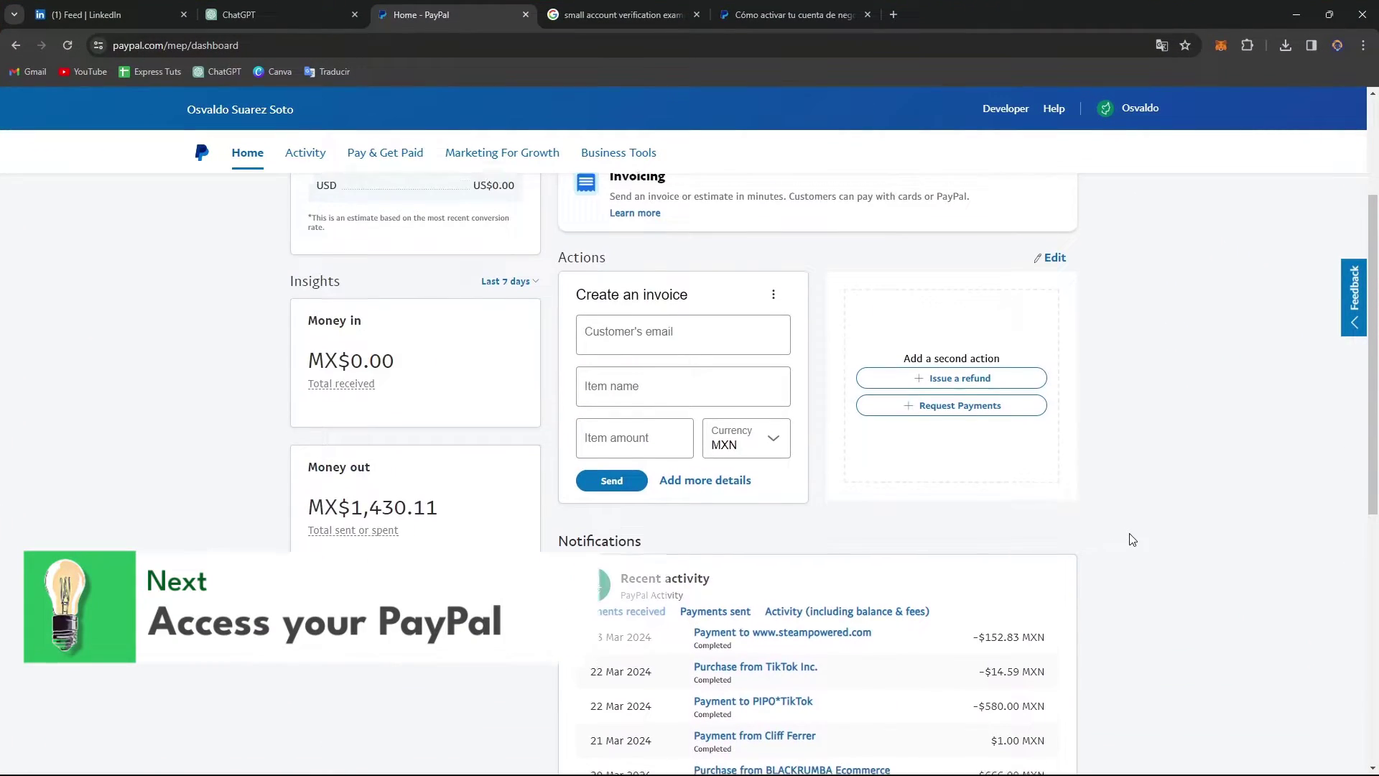
pyautogui.scroll(3, 1132, 539)
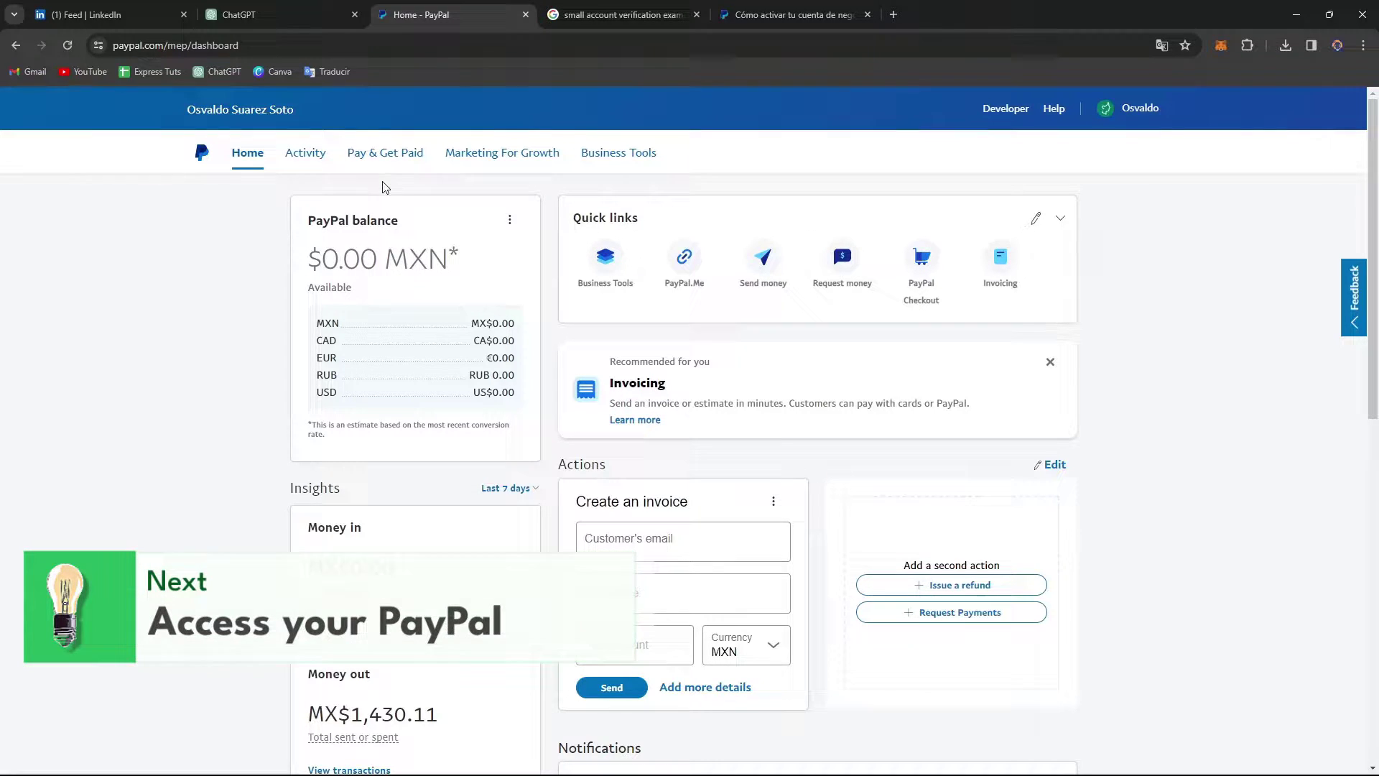
# Step: Open PayPal.Me under Accept Payments in the Pay & Get Paid menu to confirm paypal.me/sthwht exists
pyautogui.click(371, 159)
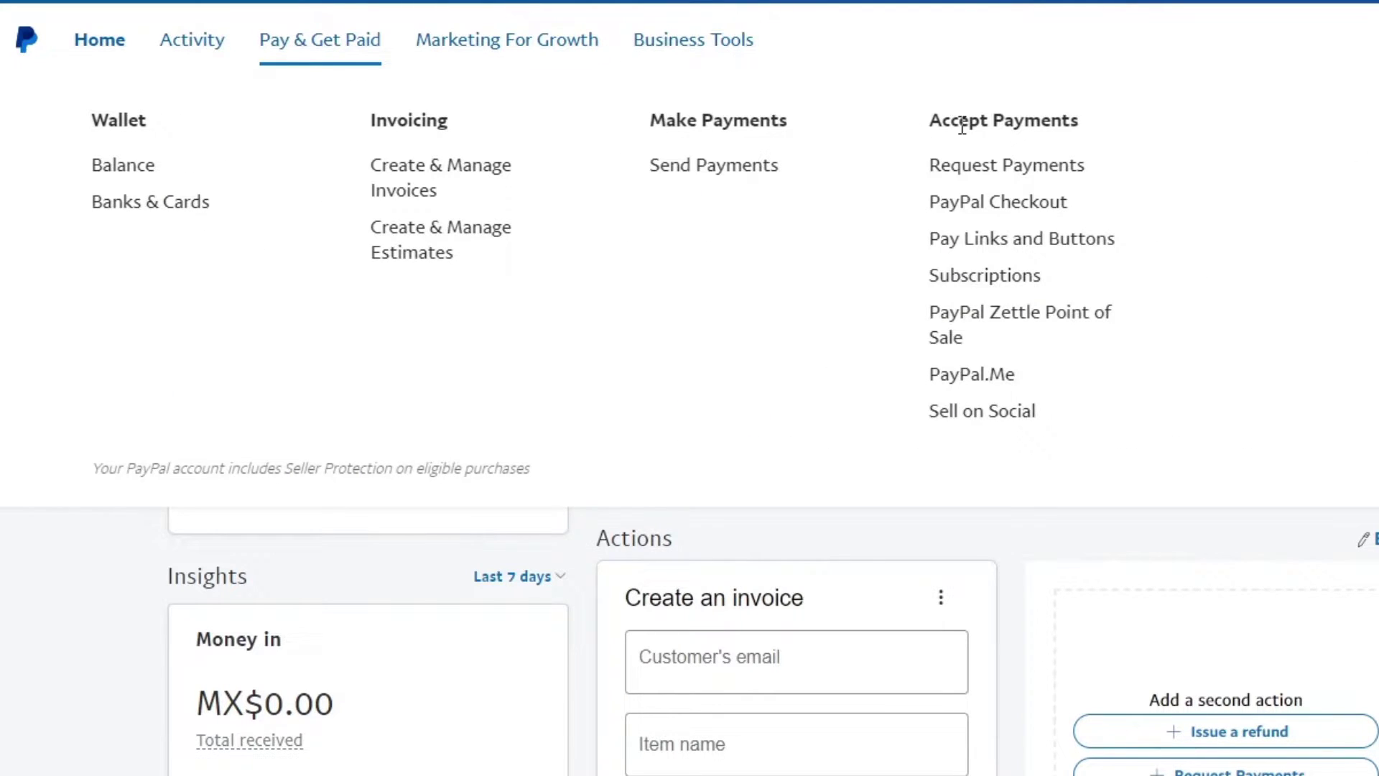
pyautogui.moveTo(932, 119); pyautogui.dragTo(1083, 118)
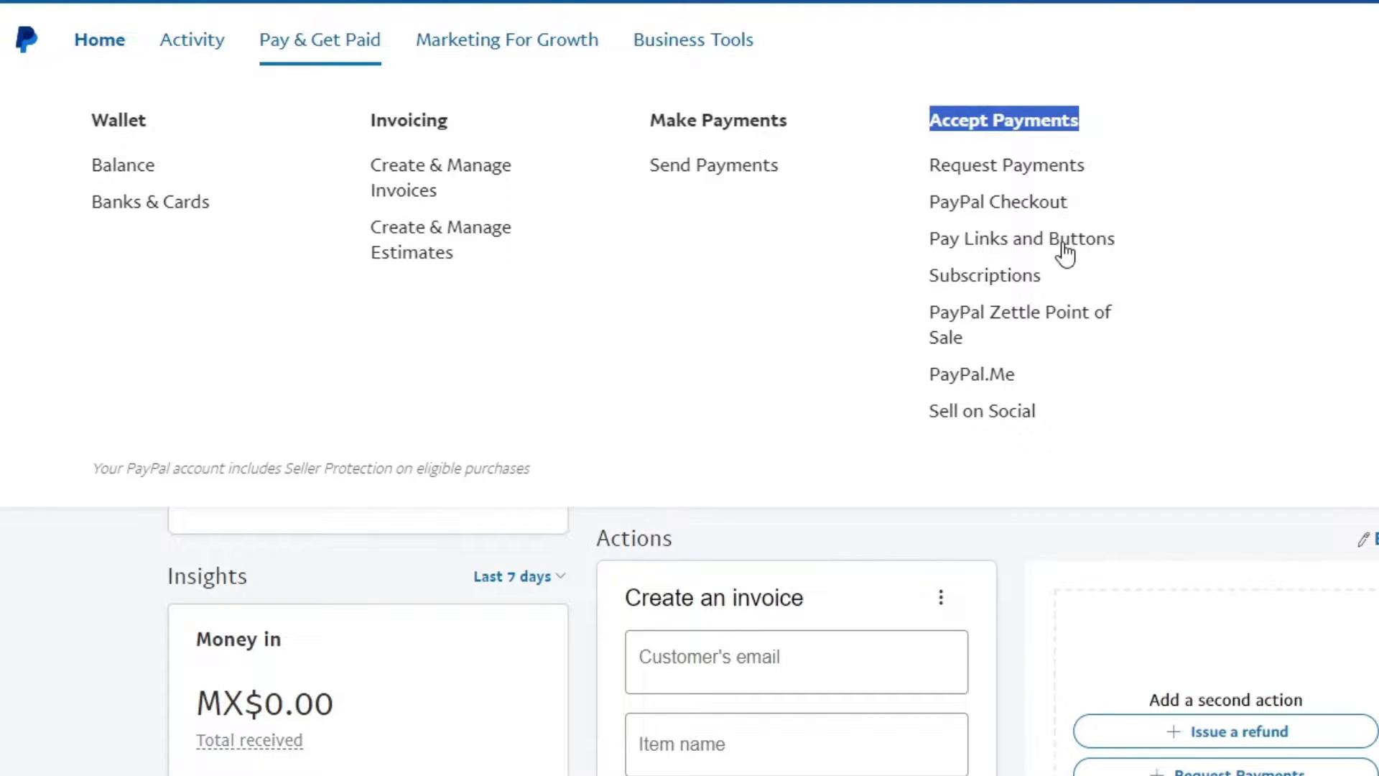
pyautogui.click(985, 375)
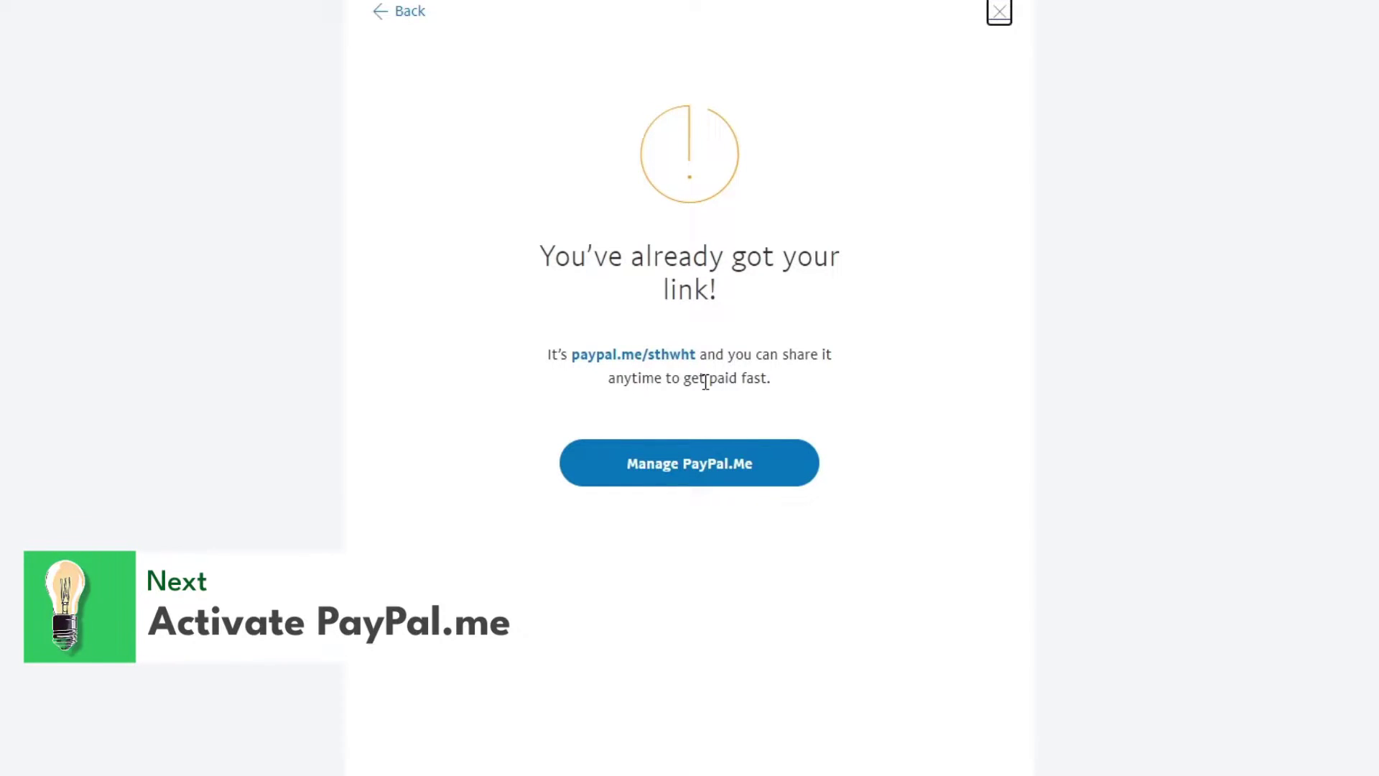
# Step: View the PayPal.Me profile card through Manage PayPal.Me and Manage Profile
pyautogui.click(734, 465)
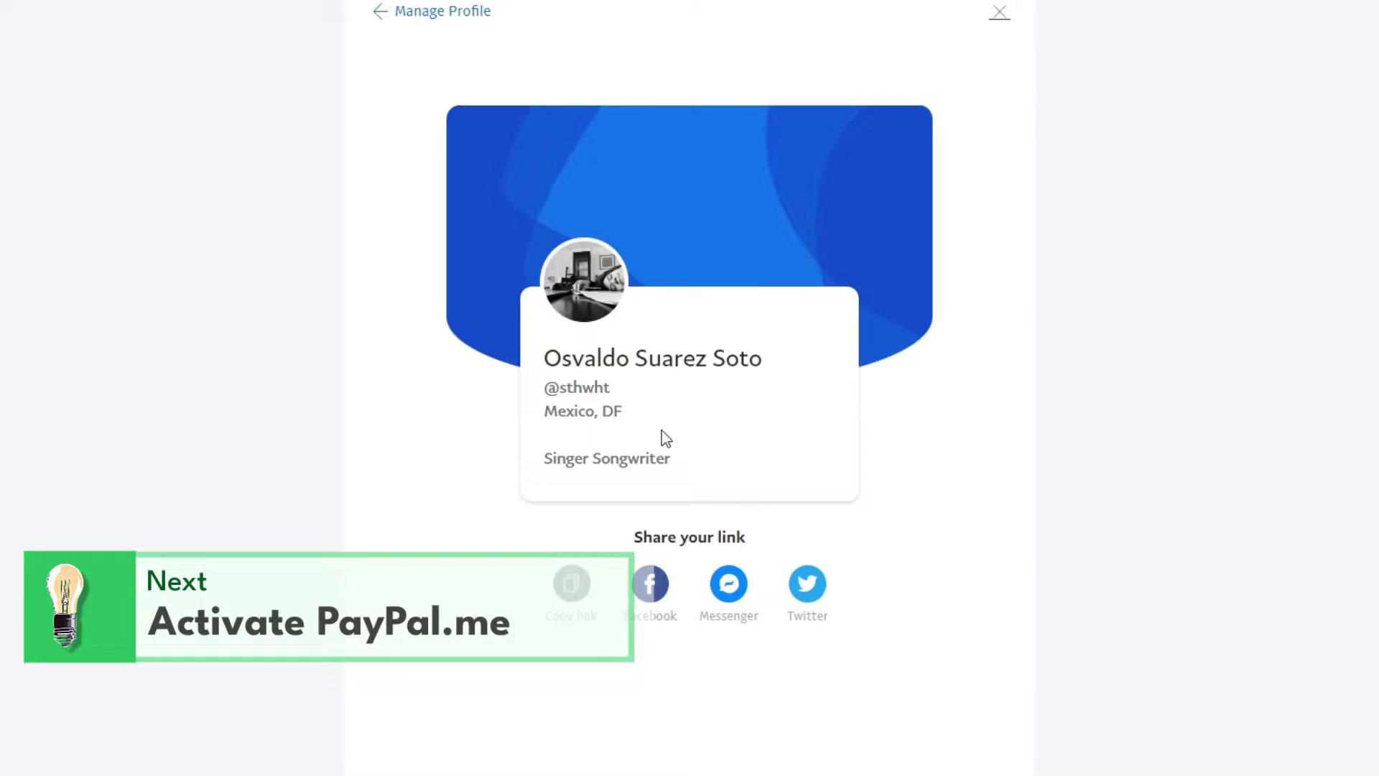
pyautogui.click(405, 15)
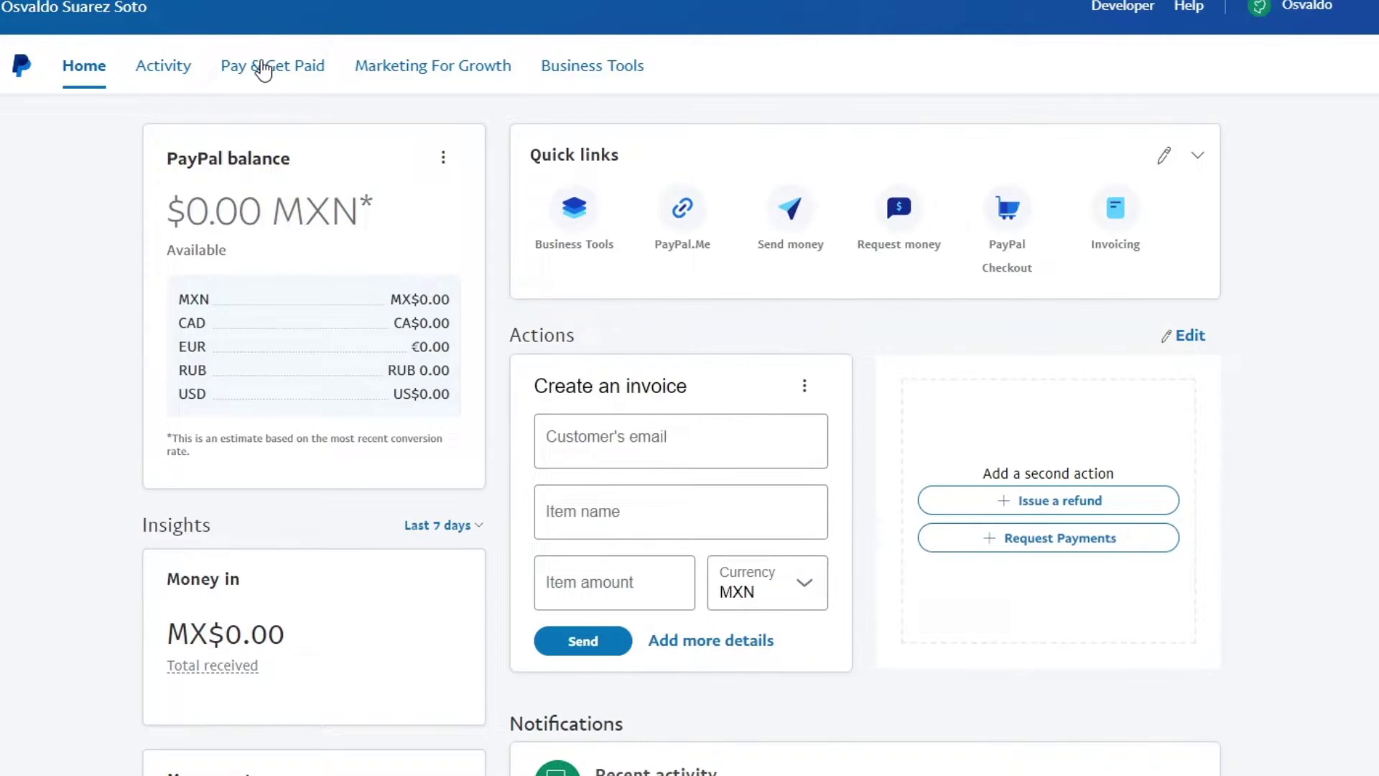
# Step: Return to the paypal.me/sthwht link page by way of the account's Profile Settings
pyautogui.click(294, 64)
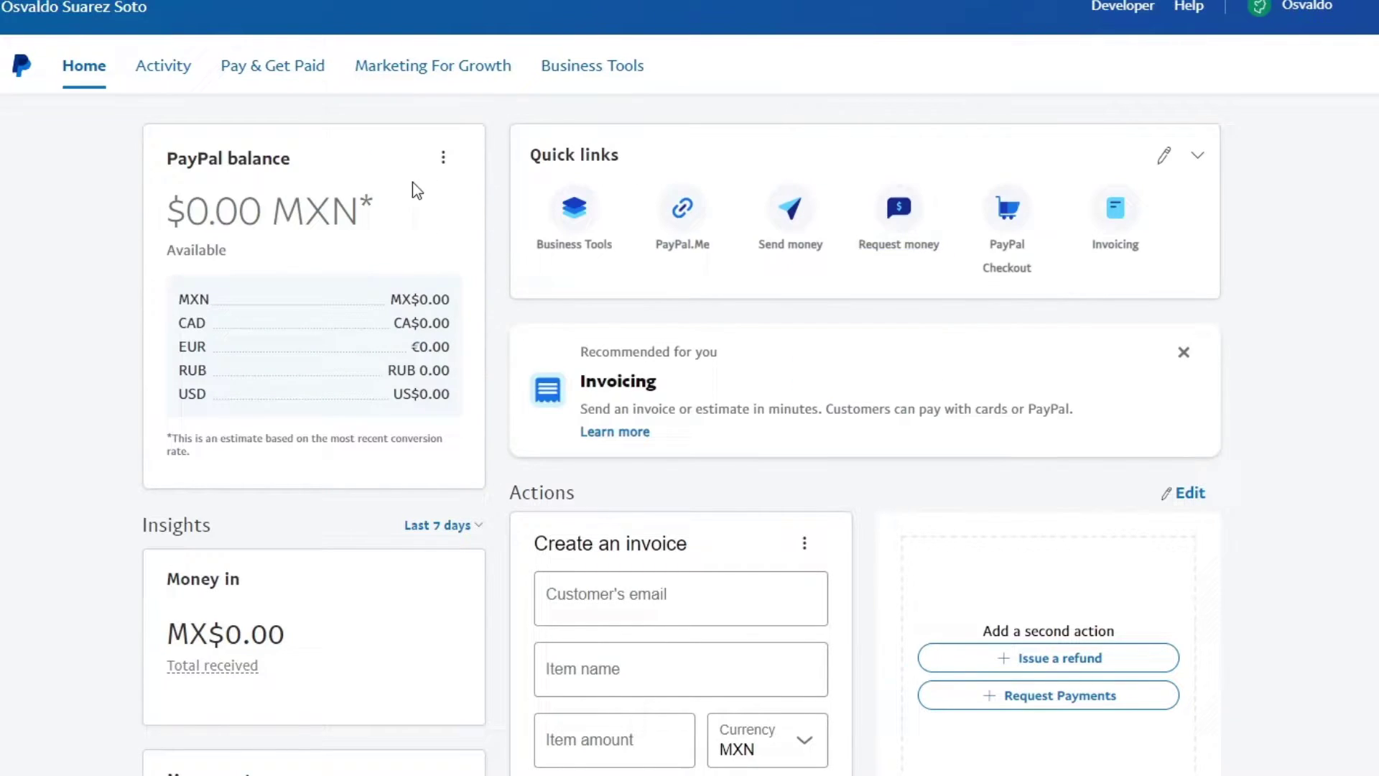
pyautogui.click(1297, 7)
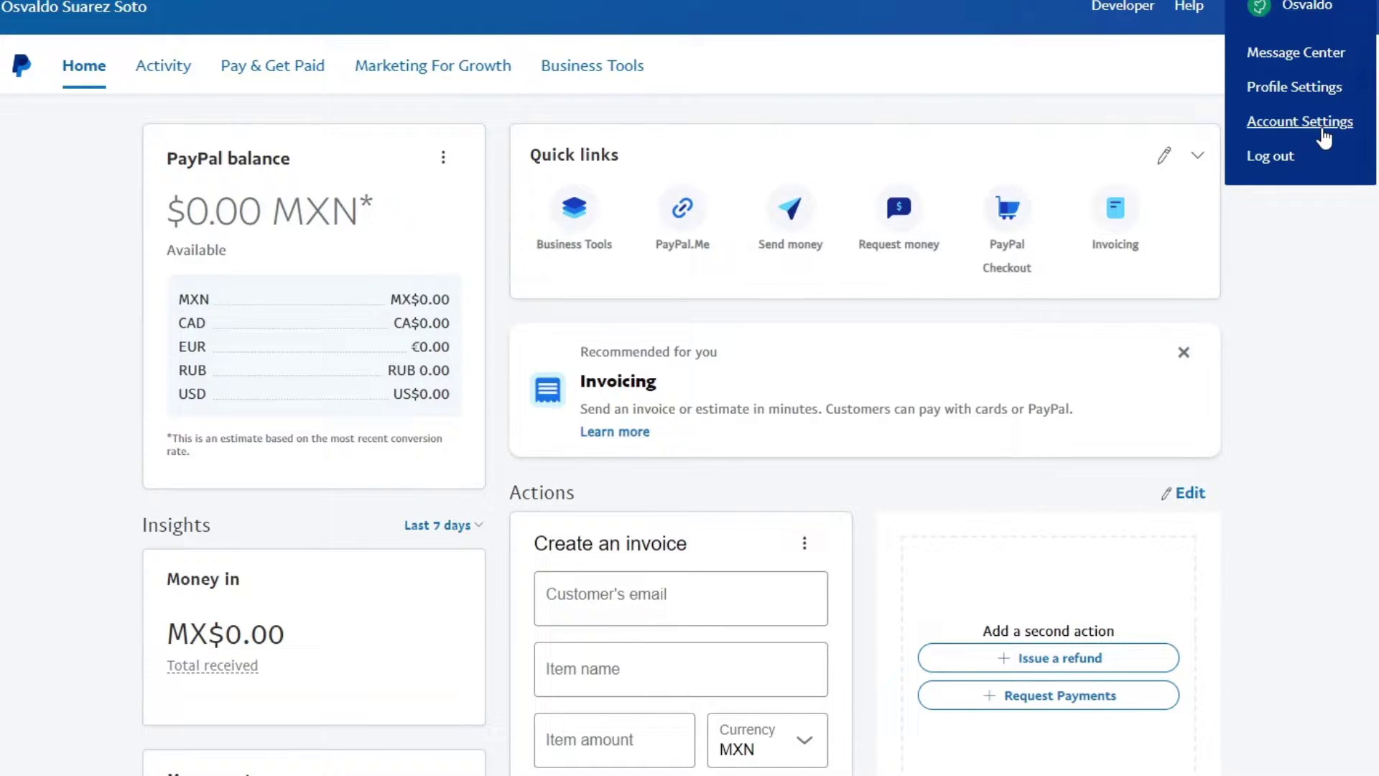
pyautogui.click(1305, 87)
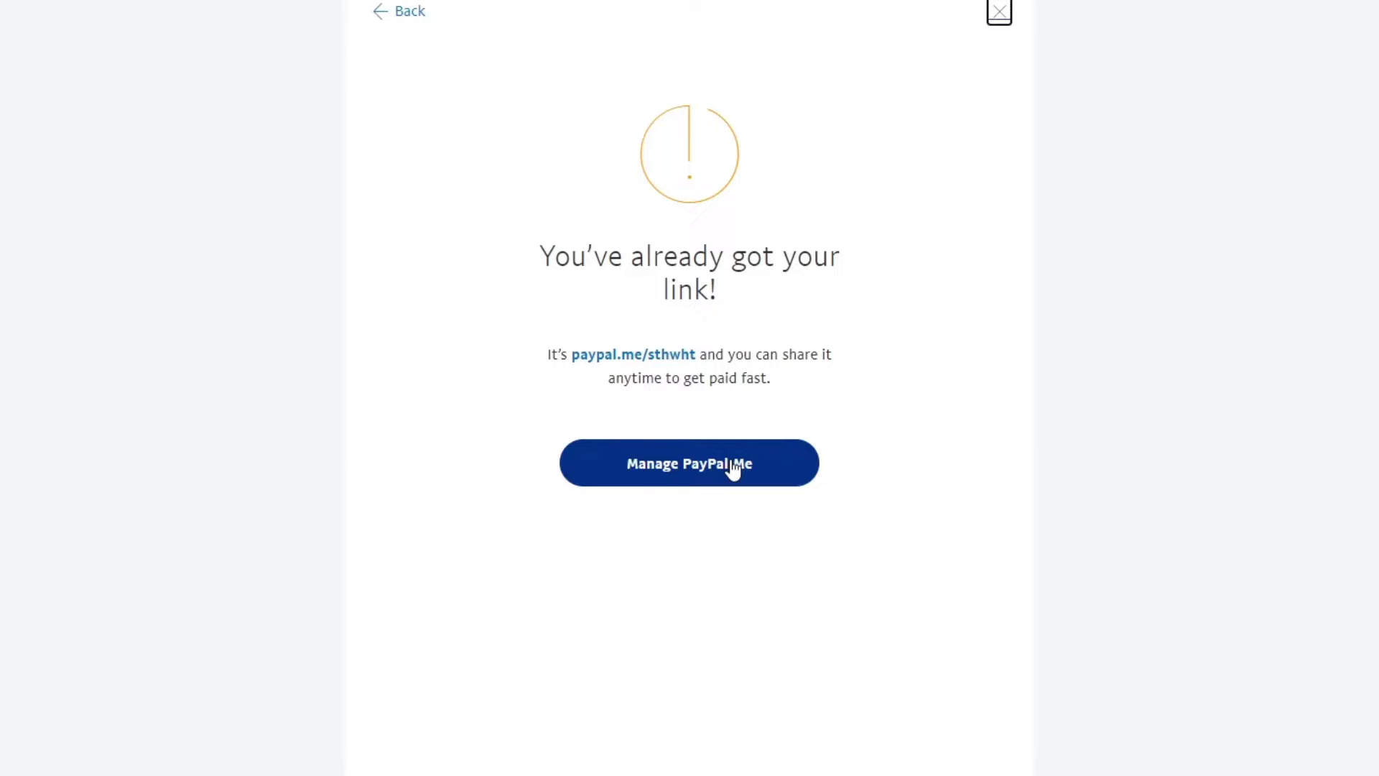
# Step: Copy the paypal.me/sthwht link address from the PayPal.Me page
pyautogui.click(695, 354)
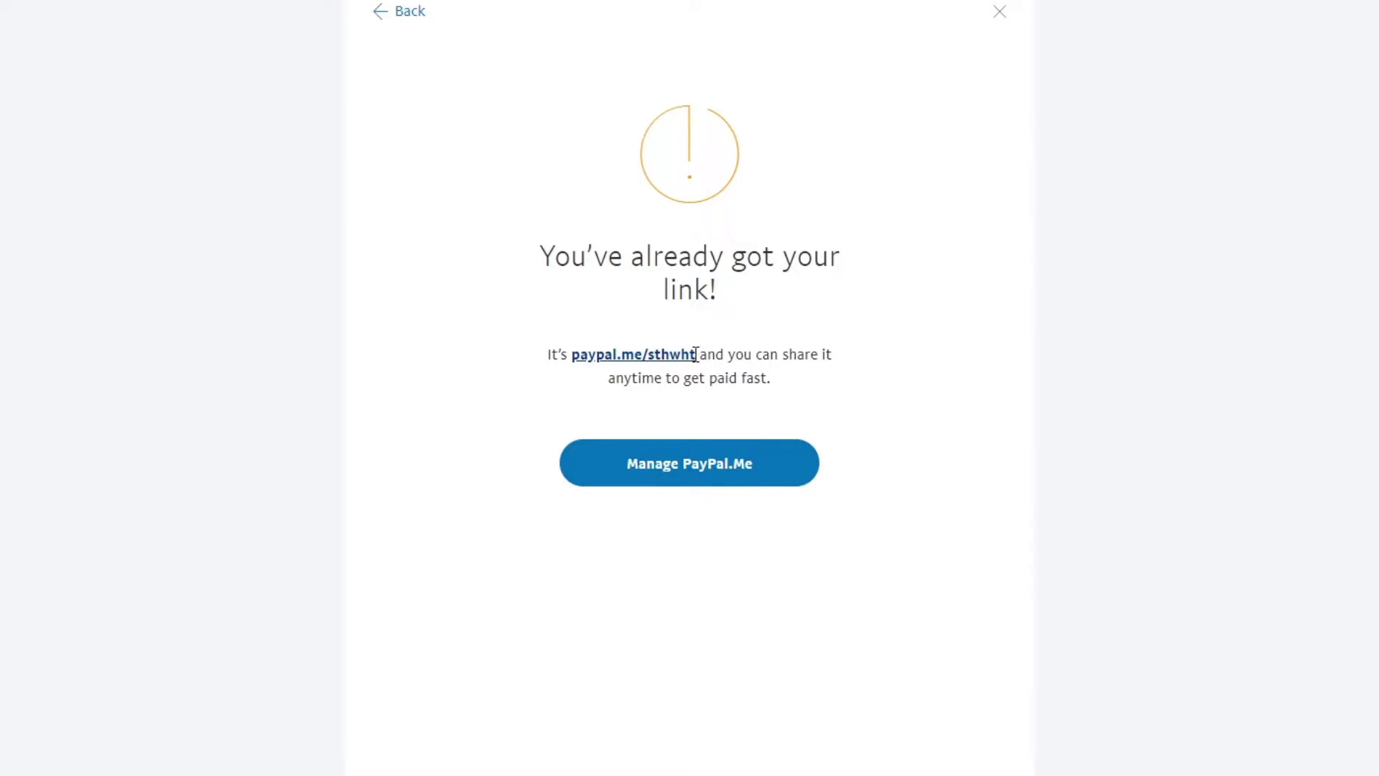
pyautogui.moveTo(696, 355); pyautogui.dragTo(575, 357)
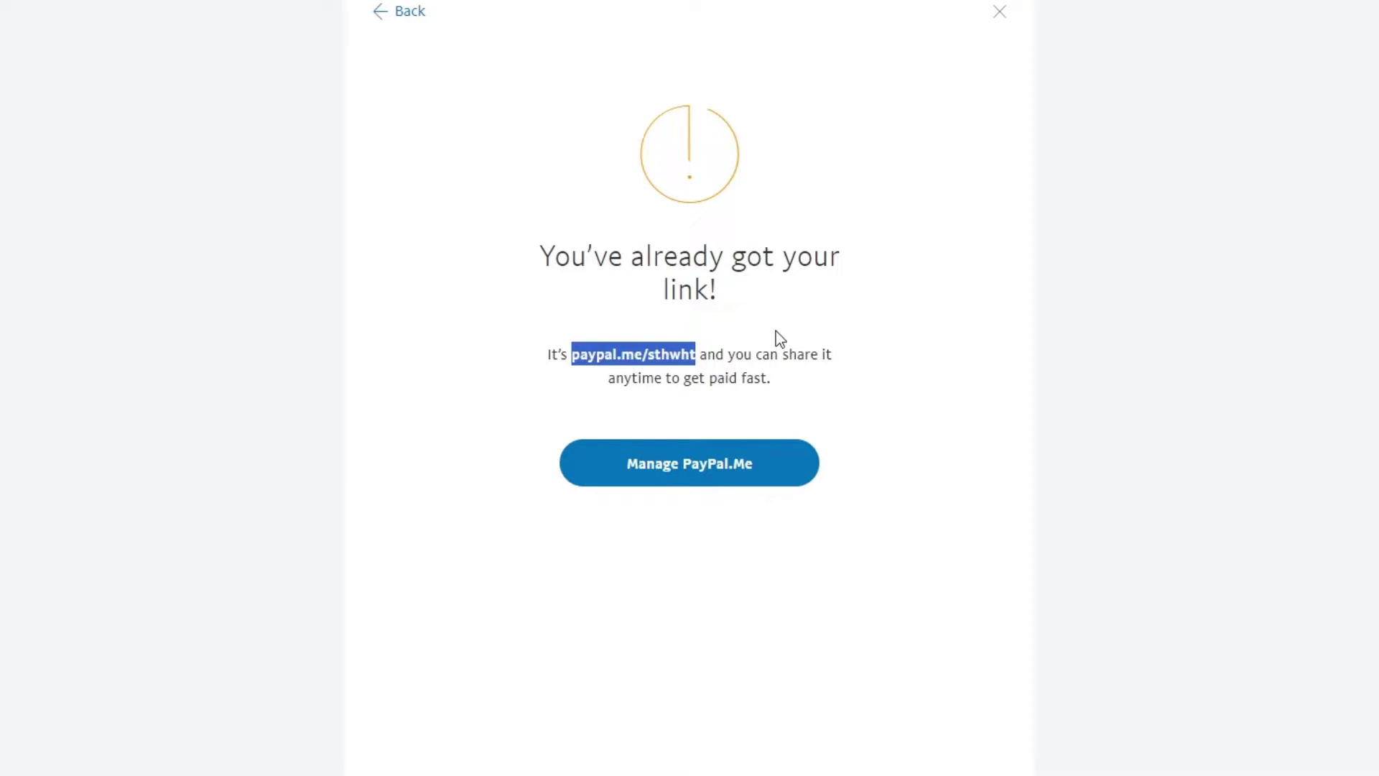
pyautogui.click(833, 369)
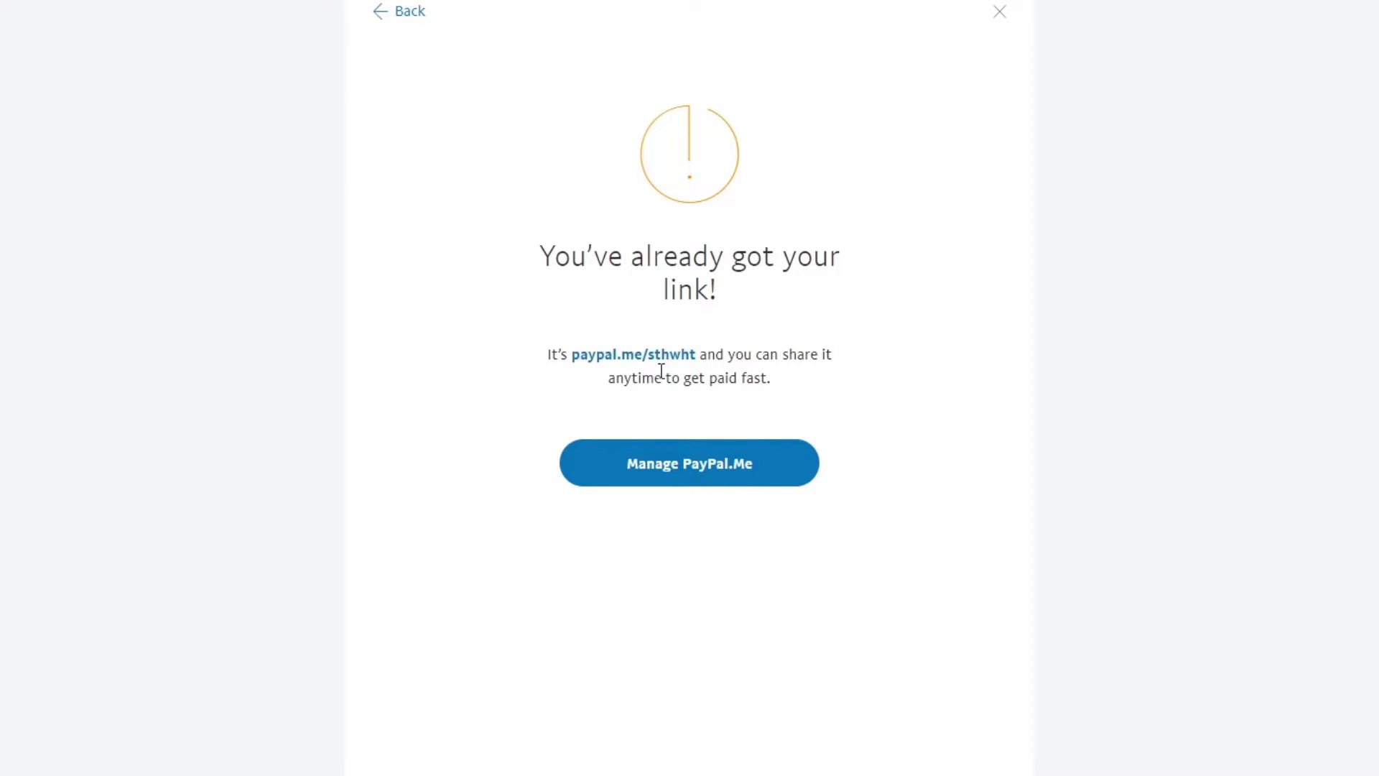
pyautogui.rightClick(634, 354)
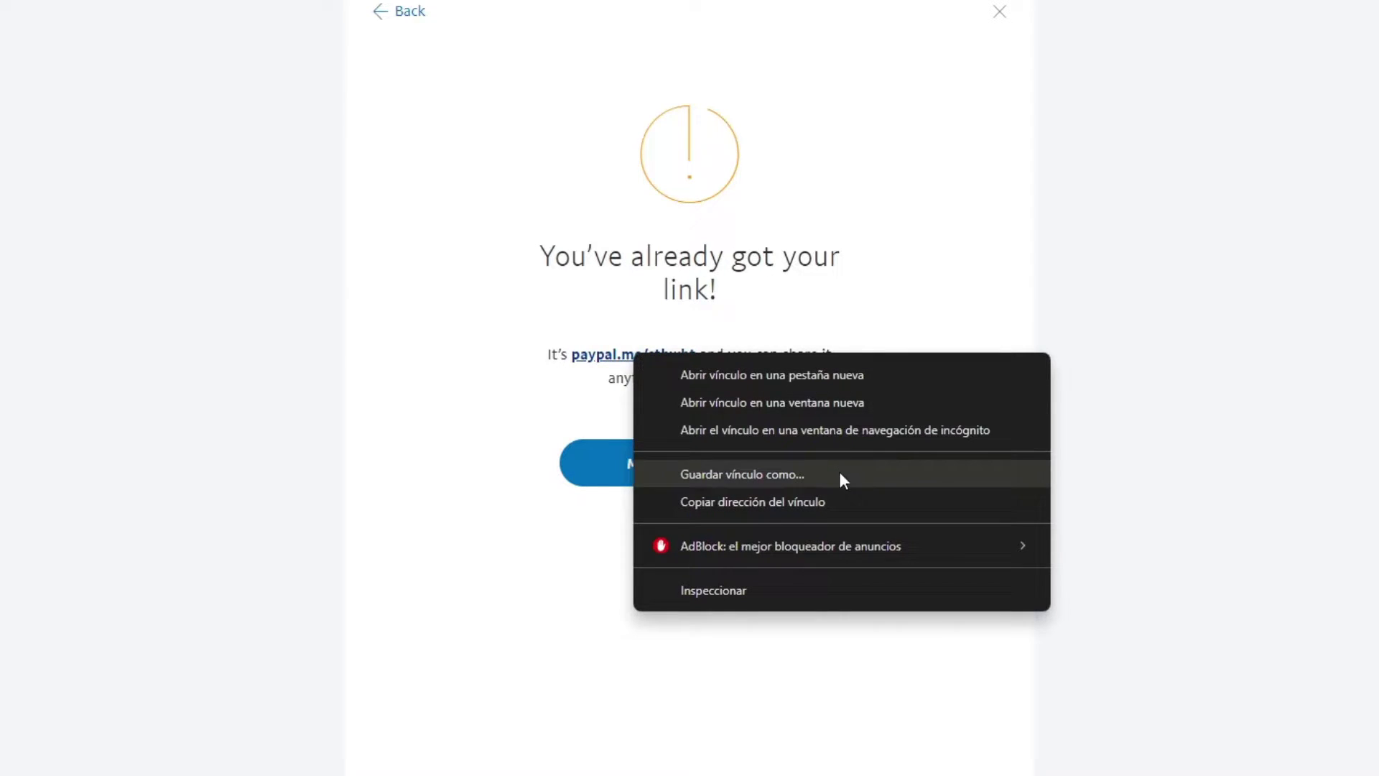
pyautogui.click(819, 492)
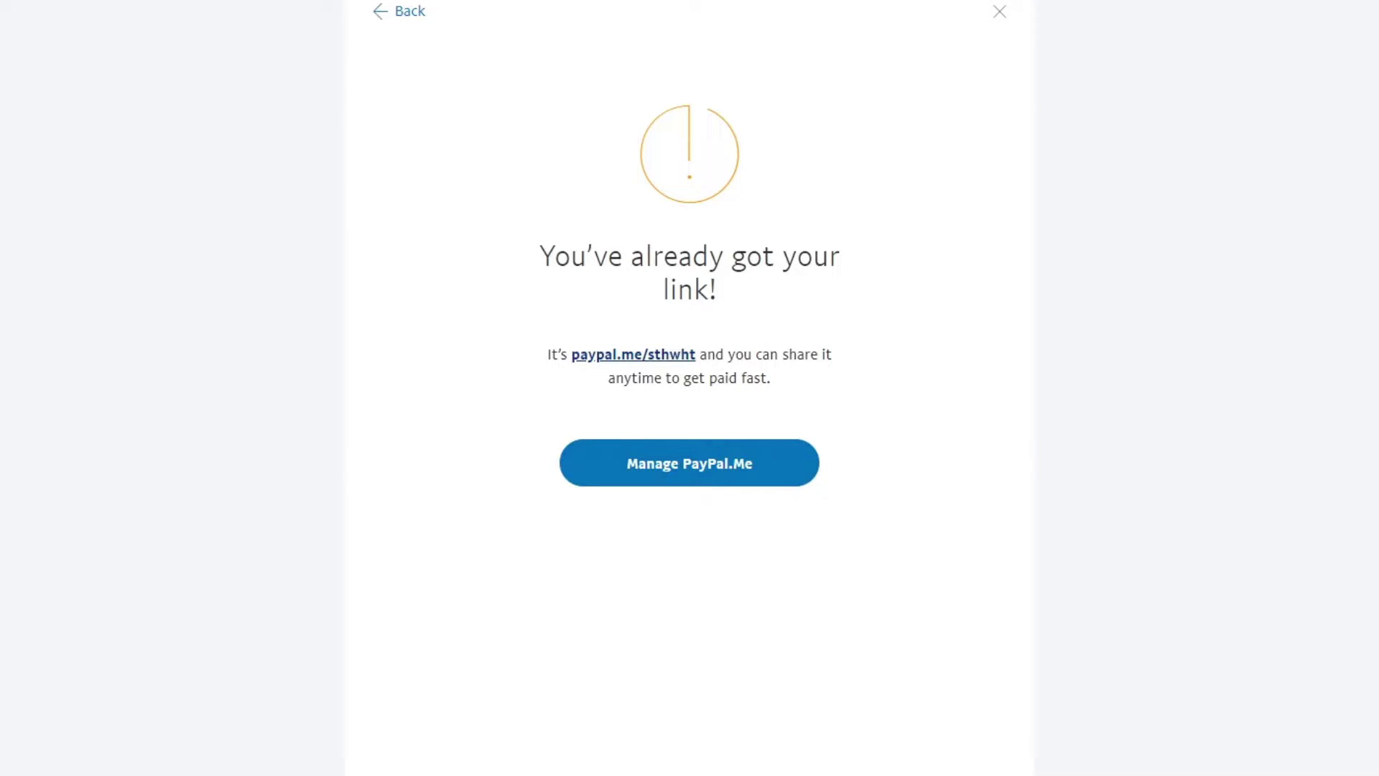
# Step: Load paypal.me/sthwht in a new incognito window to see the public profile card
pyautogui.rightClick(690, 774)
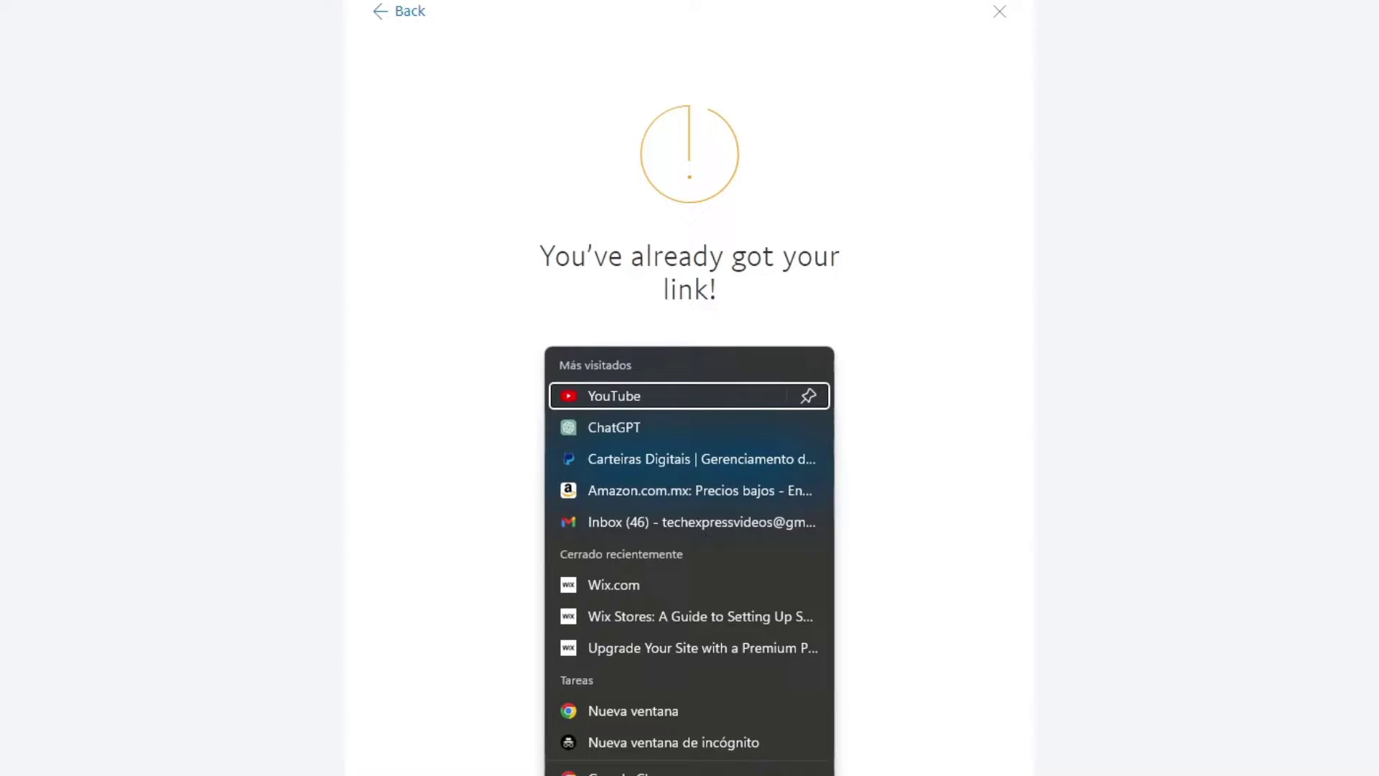
pyautogui.click(690, 734)
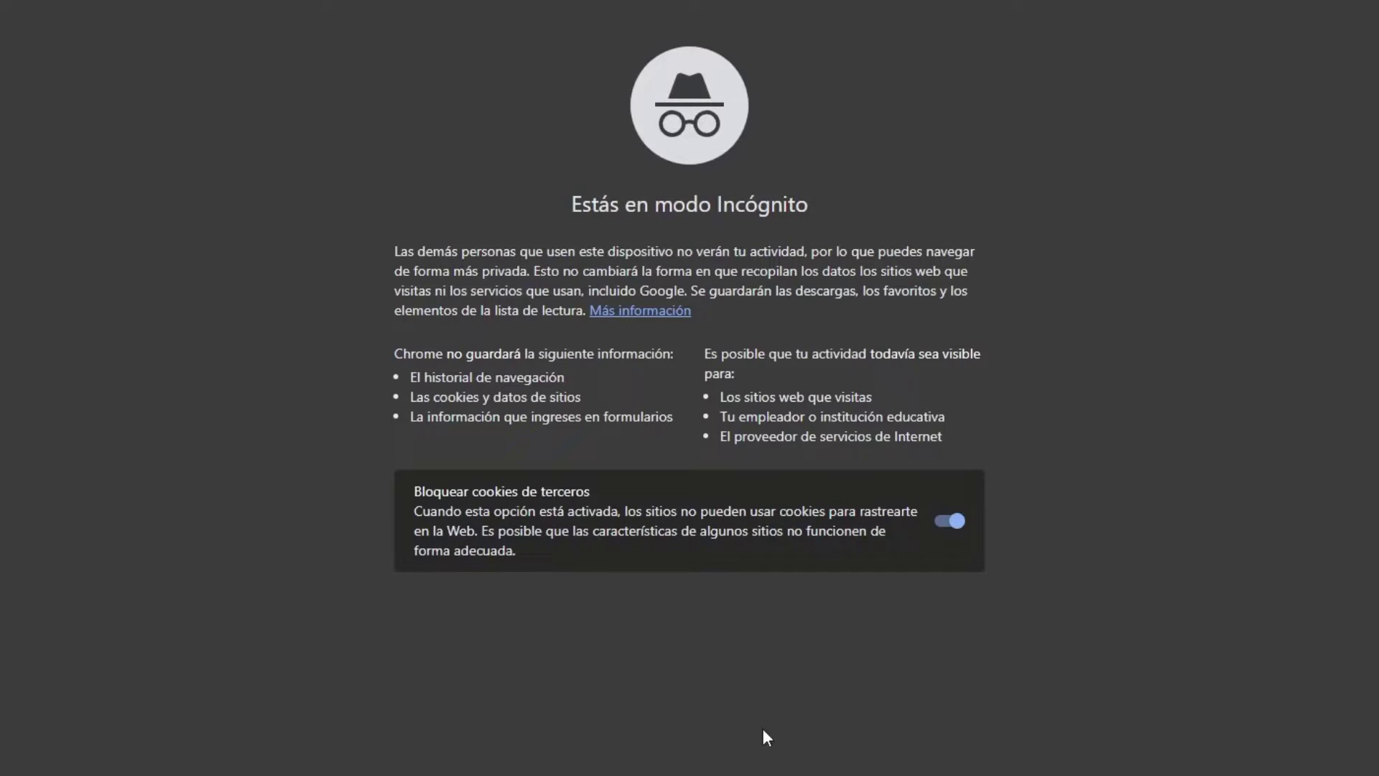
pyautogui.hotkey('ctrl', 'v')
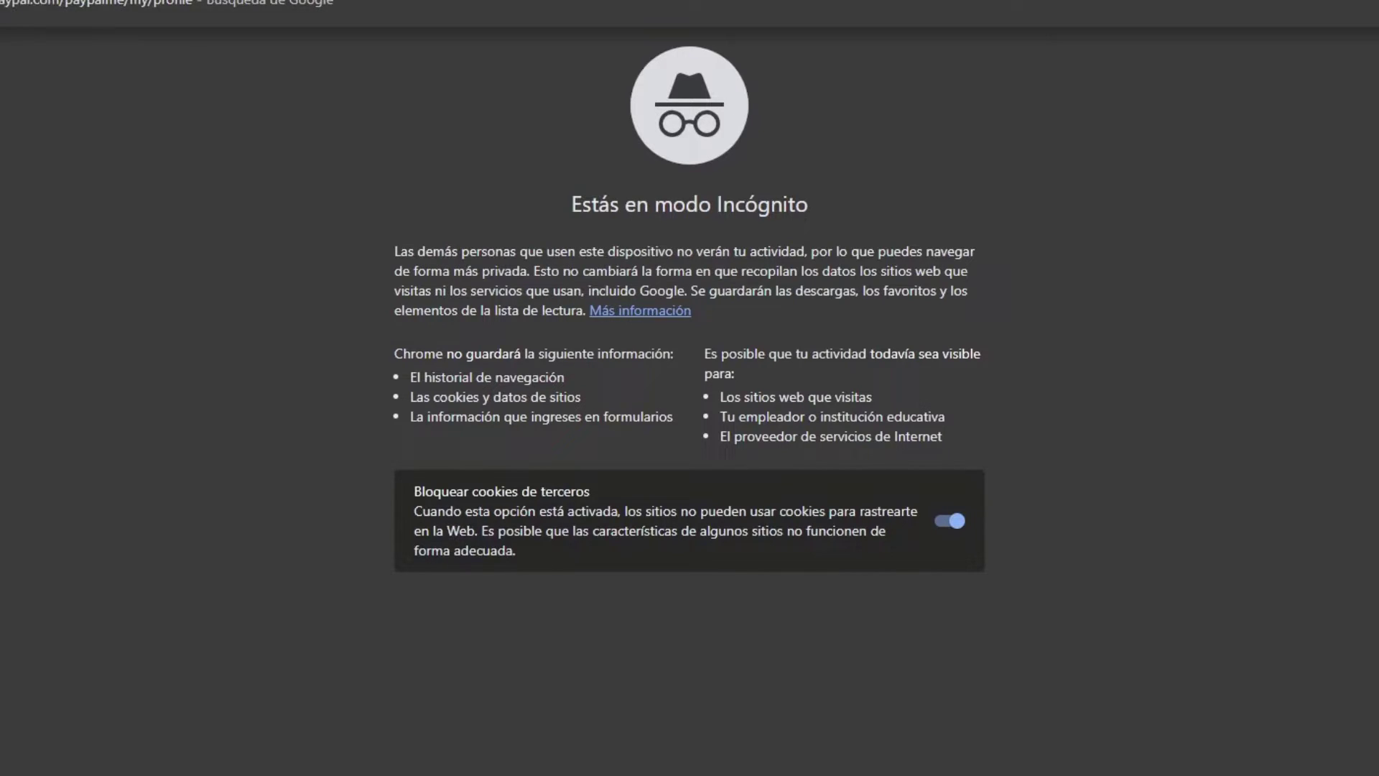
pyautogui.press('Return')
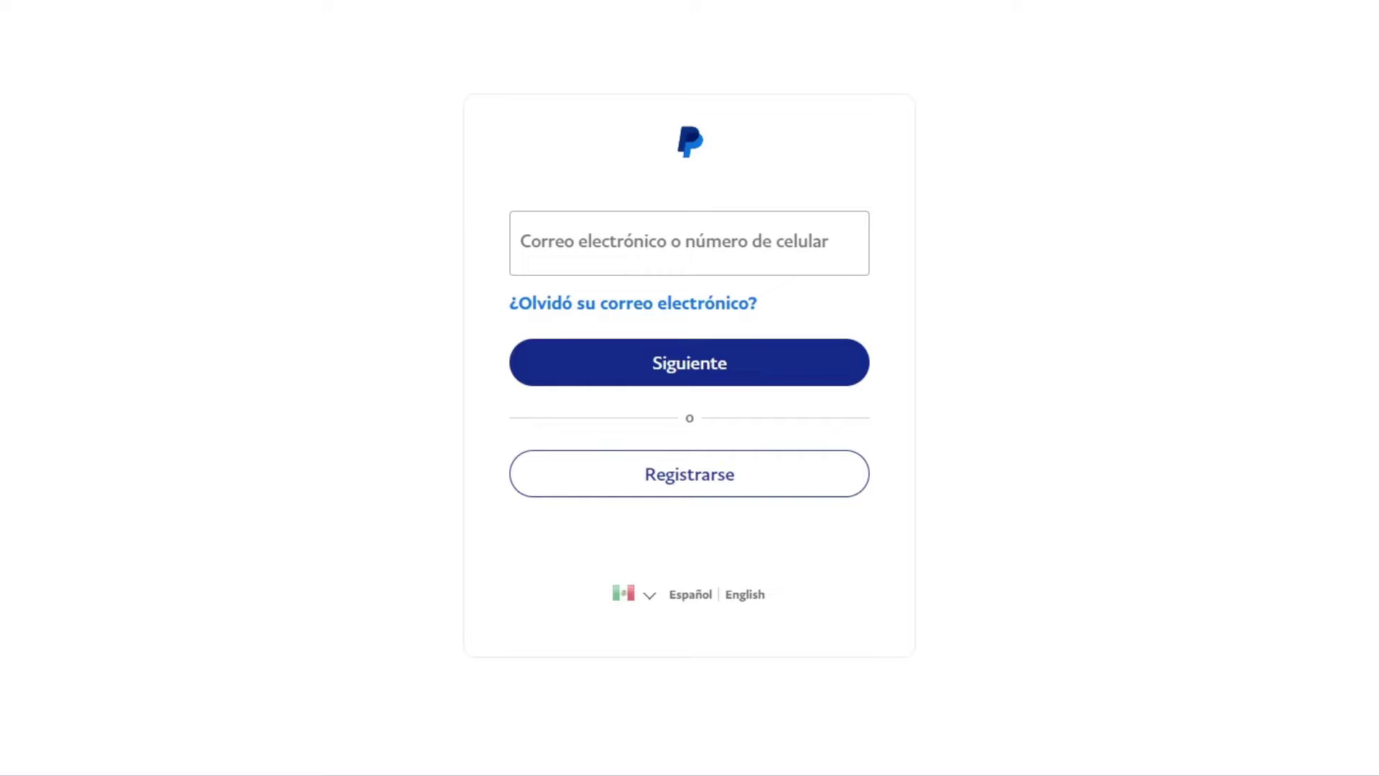
pyautogui.hotkey('ctrl', 'l')
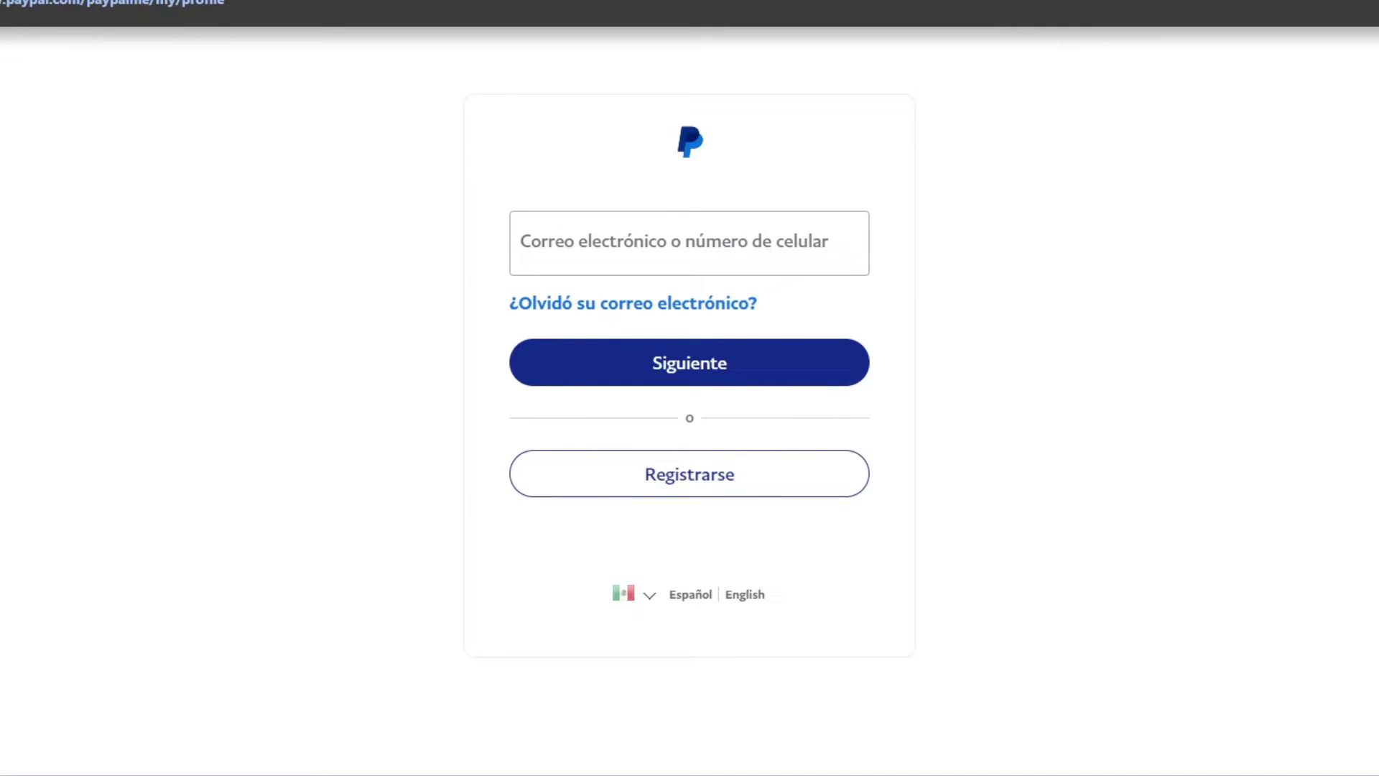
pyautogui.write('sthwht')
pyautogui.press('Return')
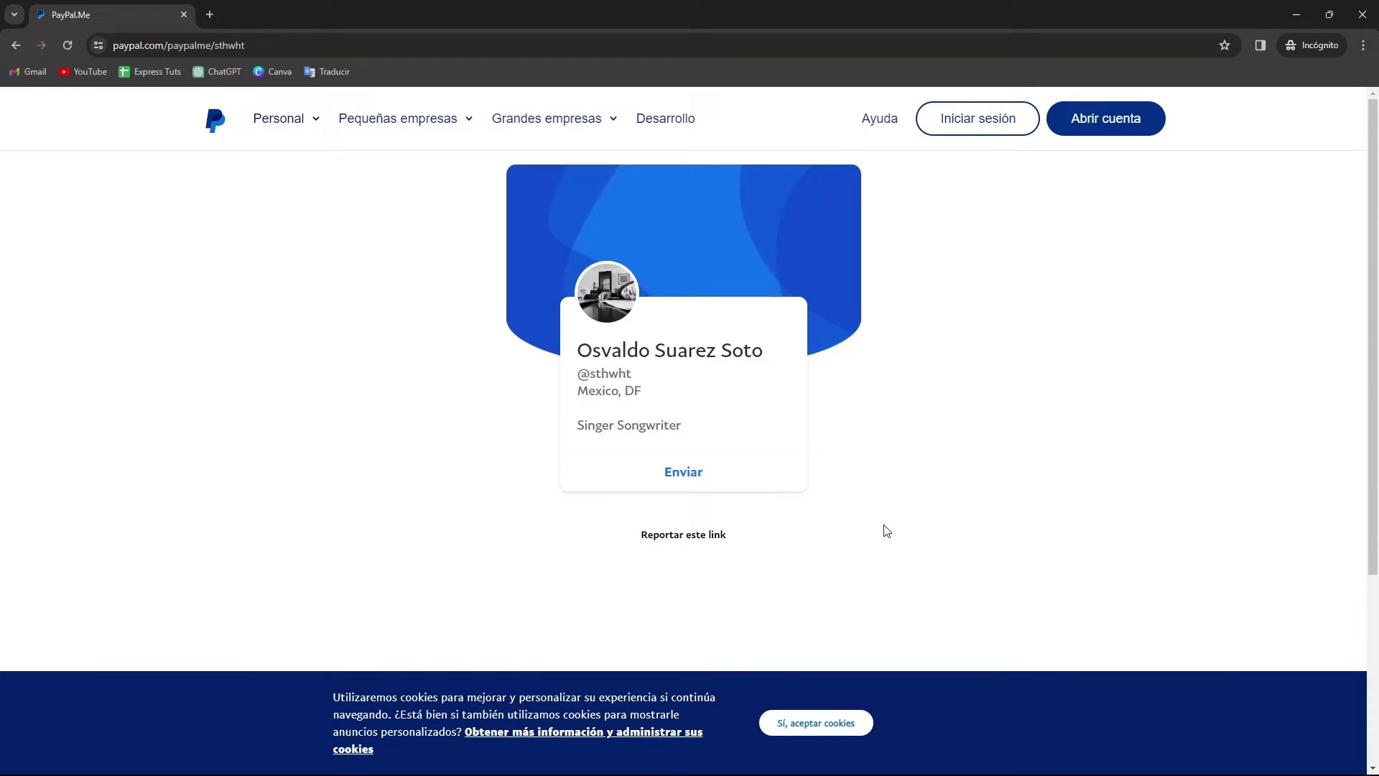
# Step: Try Enviar on the public profile, reach the sign-in email field, then close the incognito window
pyautogui.click(685, 480)
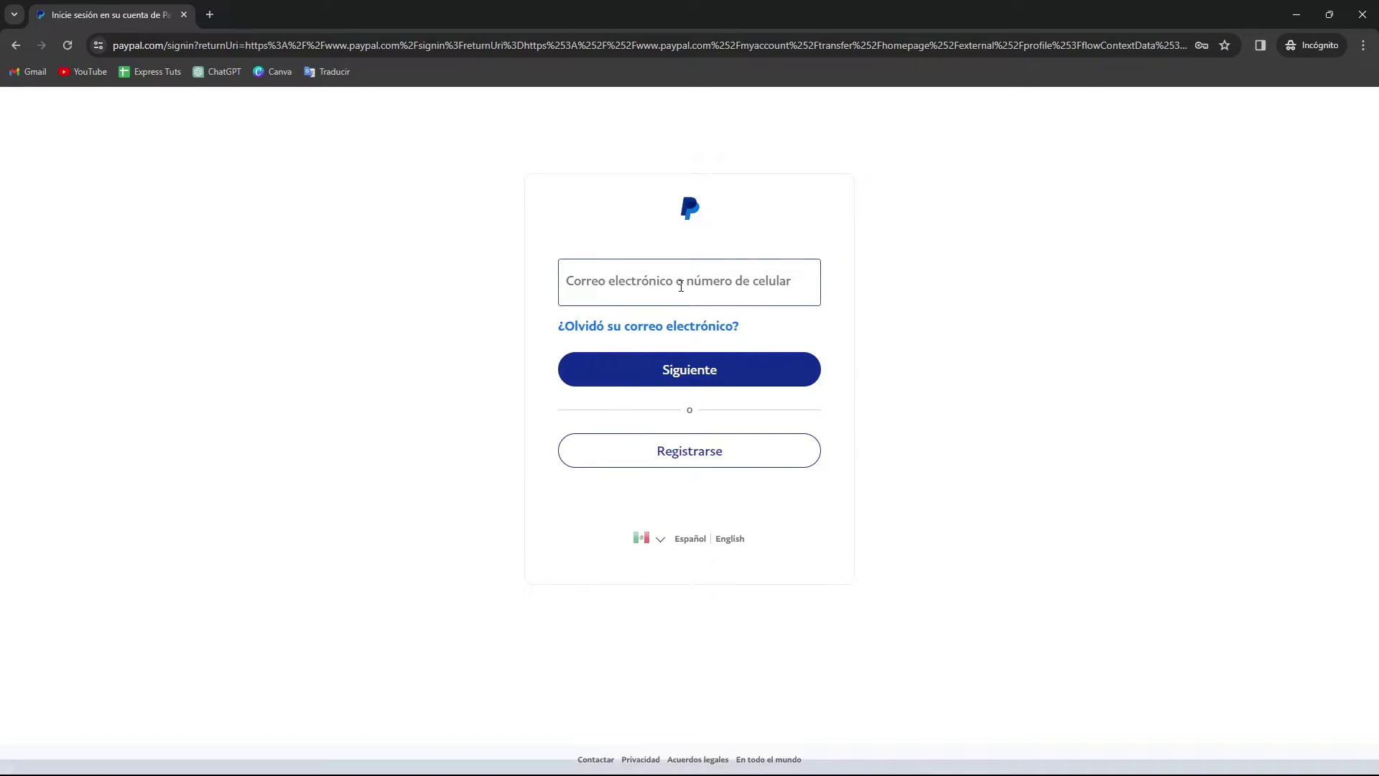
pyautogui.click(687, 279)
pyautogui.click(530, 241)
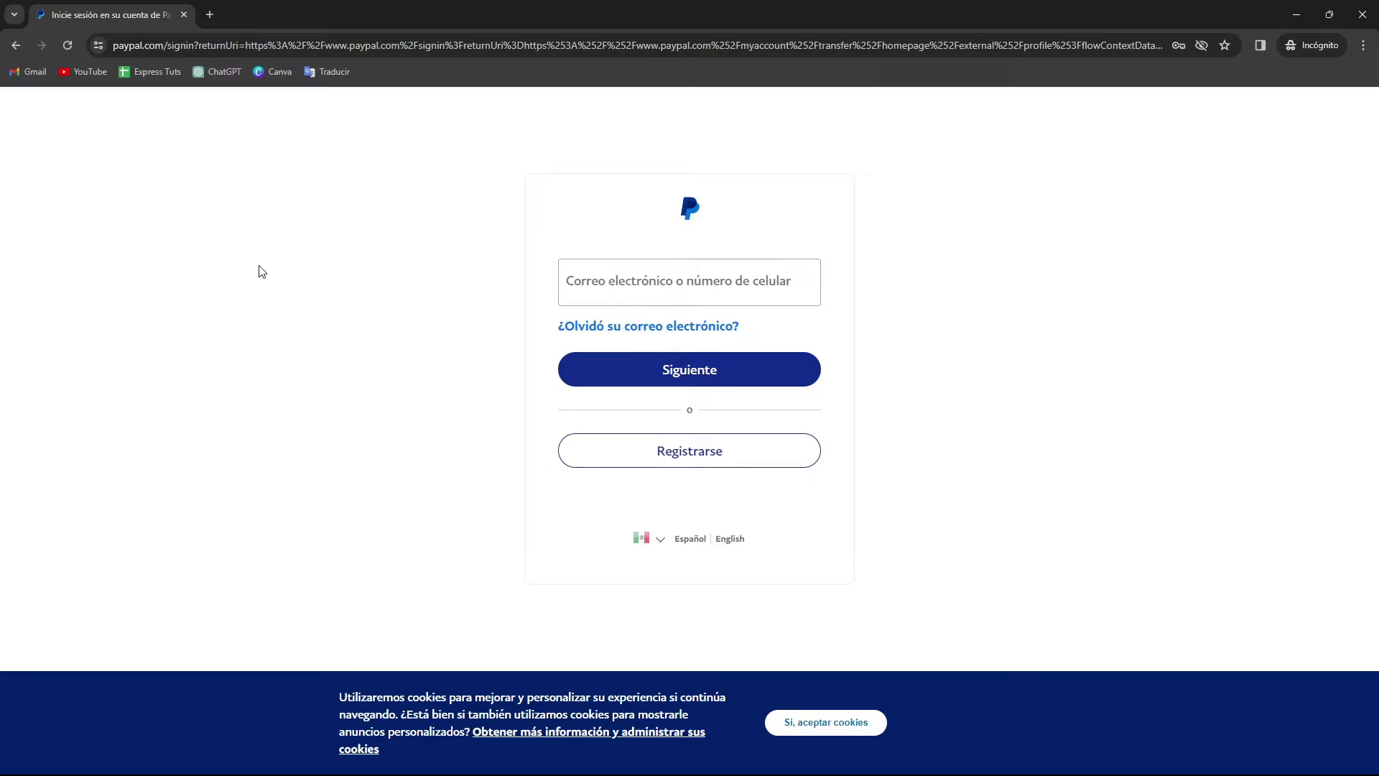
pyautogui.click(184, 14)
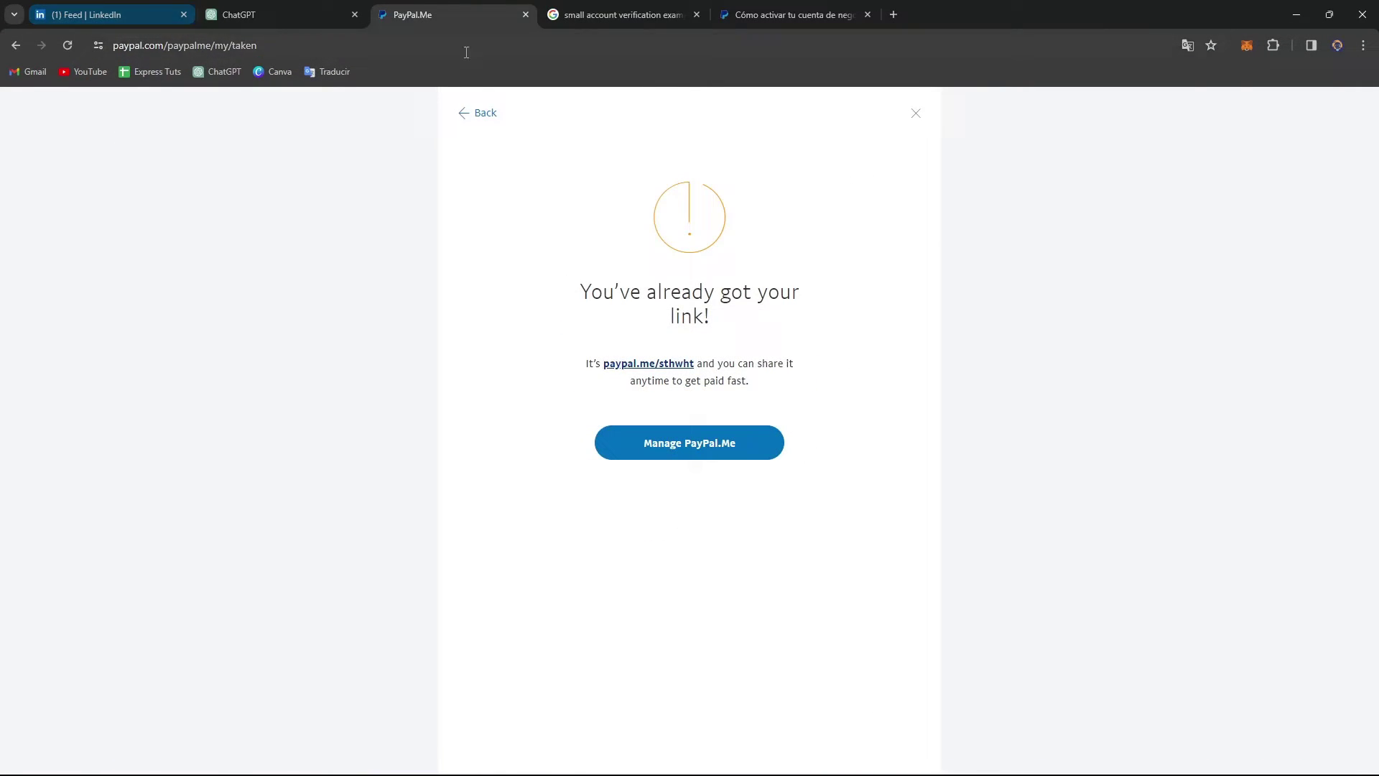
# Step: Leave the link confirmation page and browse the Activity and Business Tools menus to Payment preferences
pyautogui.click(467, 121)
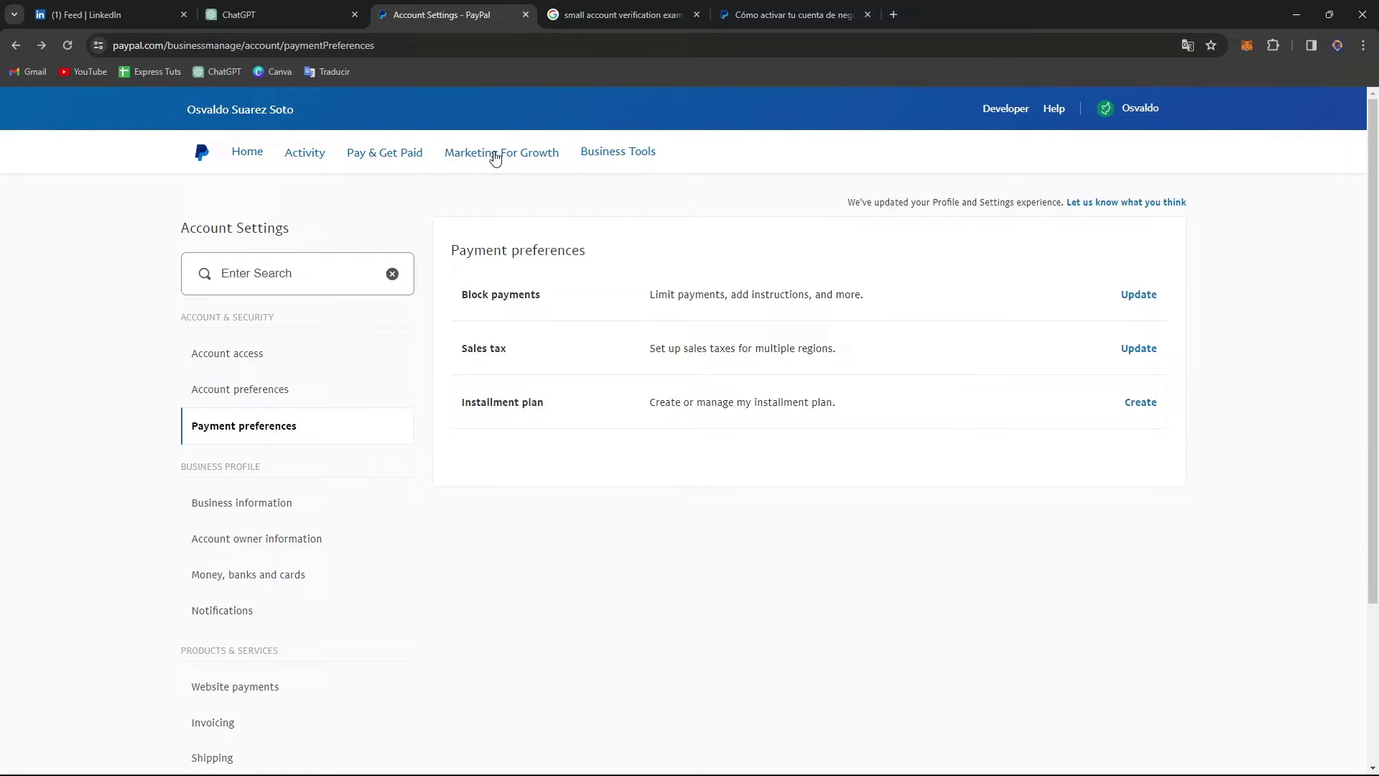
pyautogui.click(307, 159)
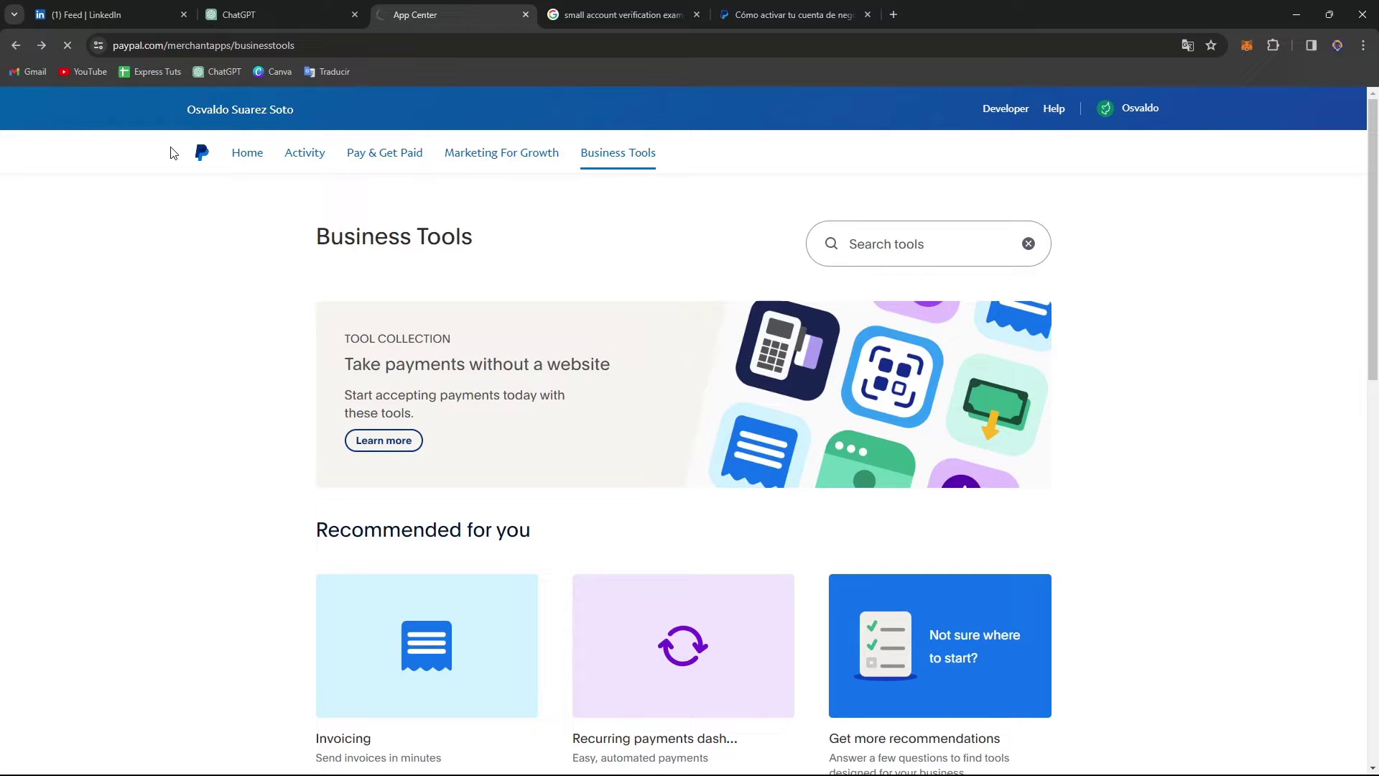
pyautogui.moveTo(396, 173)
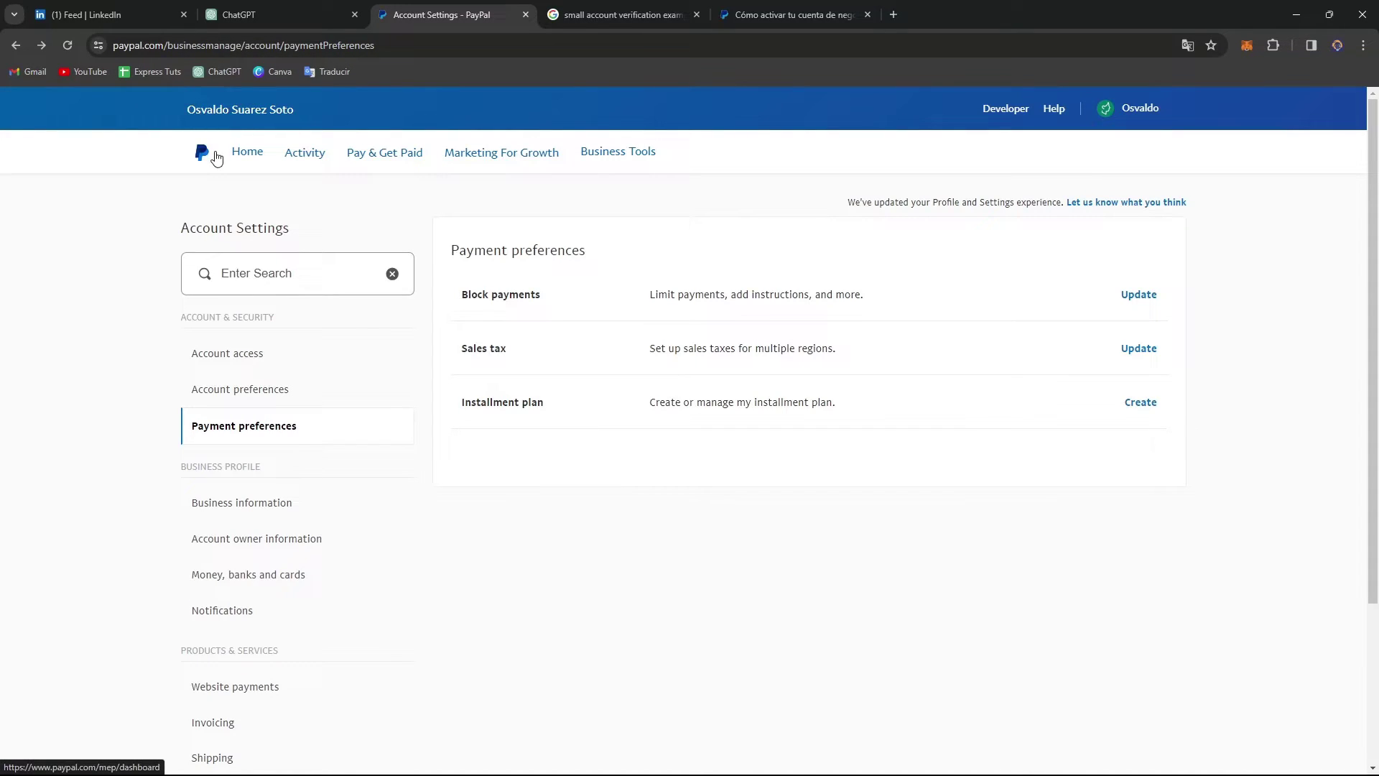
# Step: Open Contact Us from the page footer and scroll to the Message us and Call us options
pyautogui.scroll(-3, 481, 255)
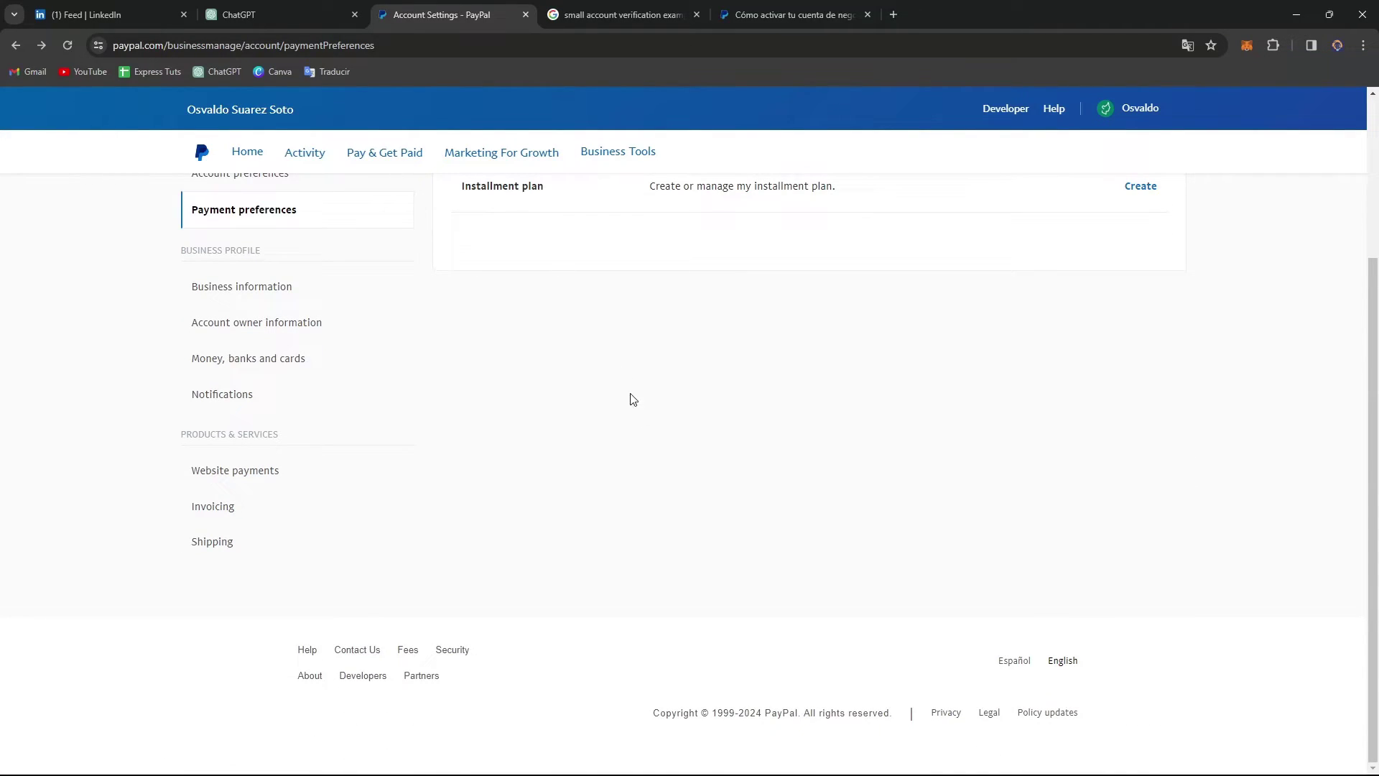
pyautogui.moveTo(734, 714); pyautogui.dragTo(802, 715)
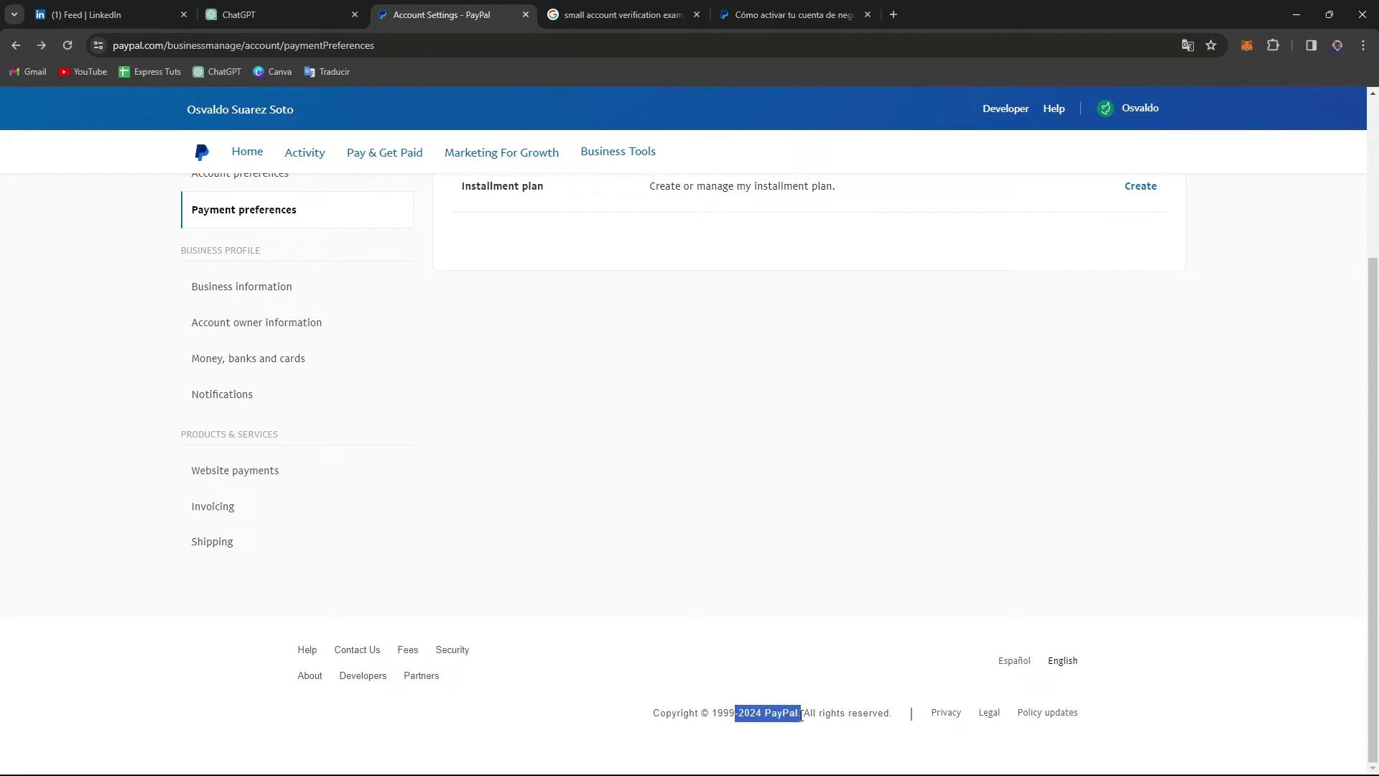
pyautogui.click(357, 655)
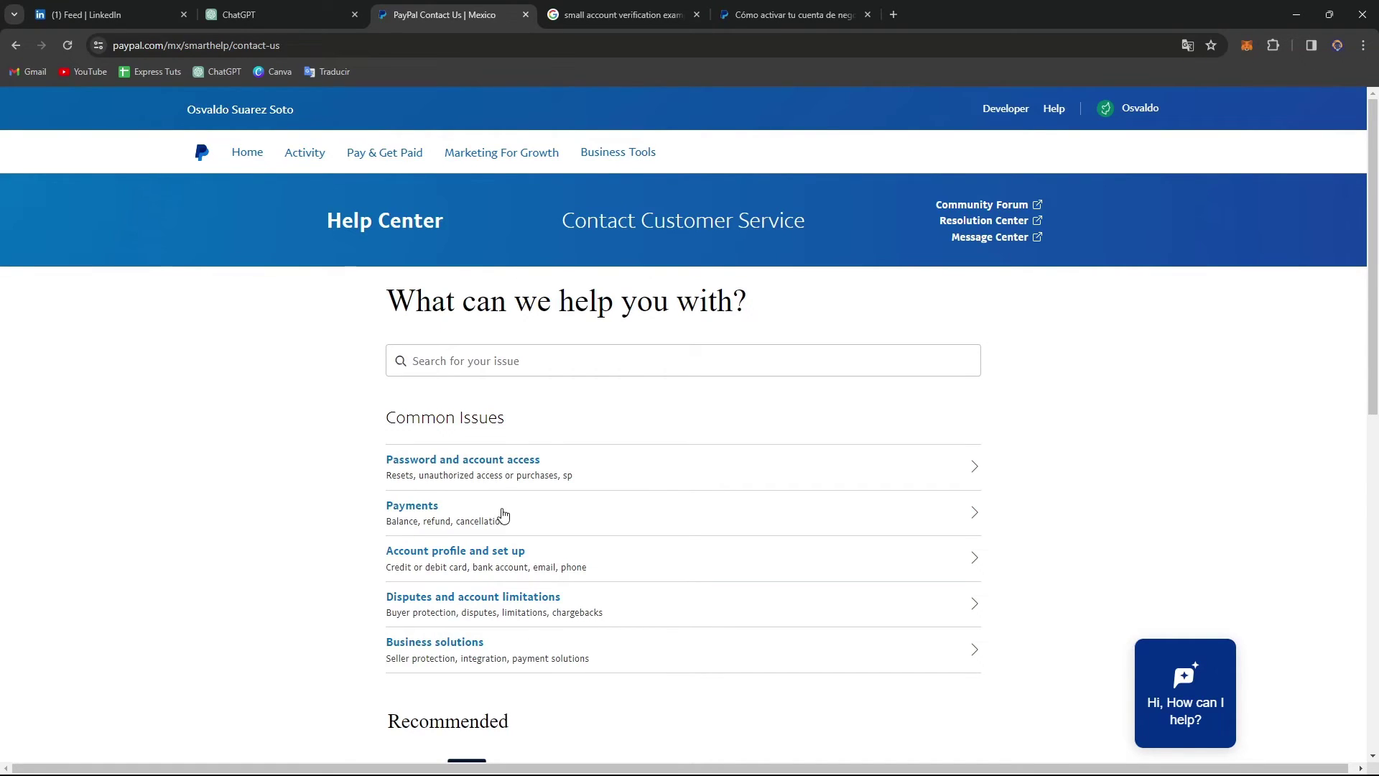
pyautogui.scroll(-10, 502, 514)
pyautogui.scroll(1, 507, 514)
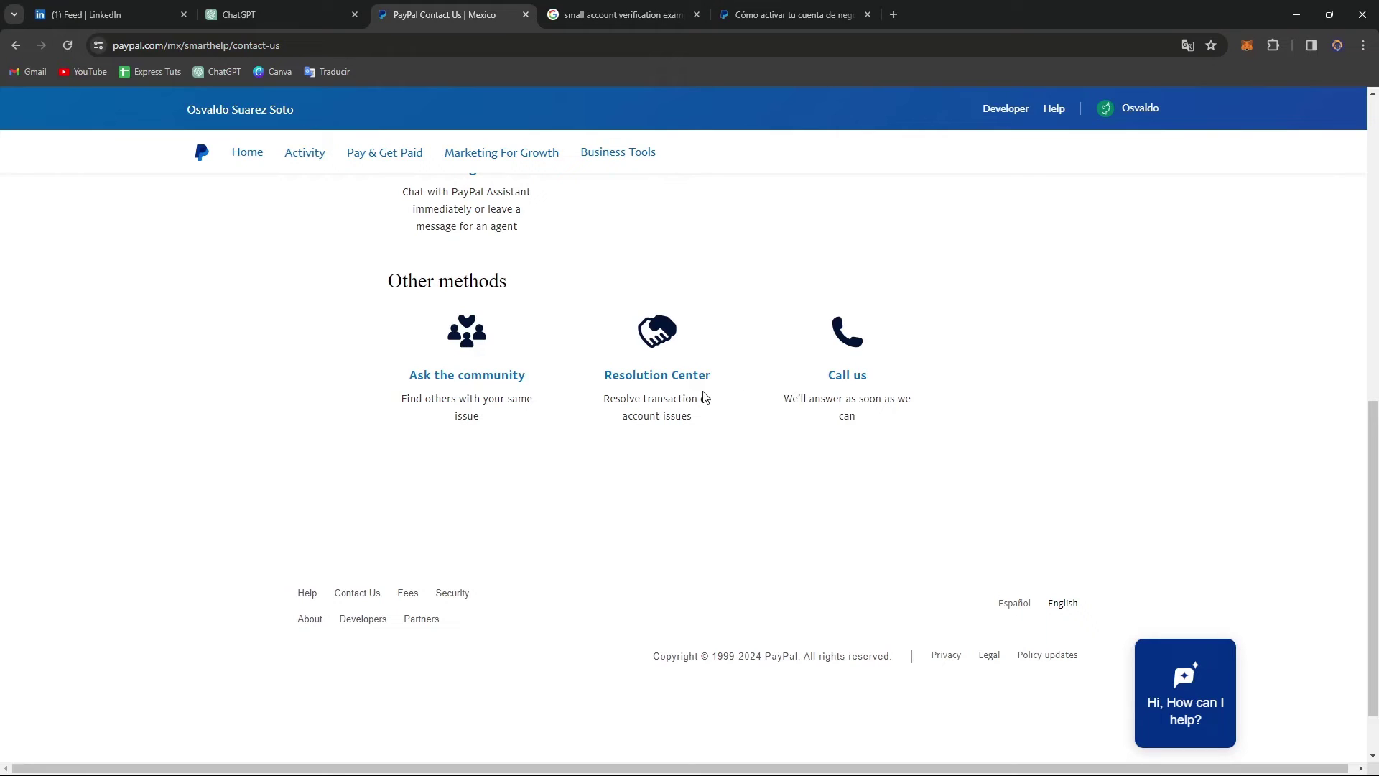
pyautogui.scroll(1, 968, 515)
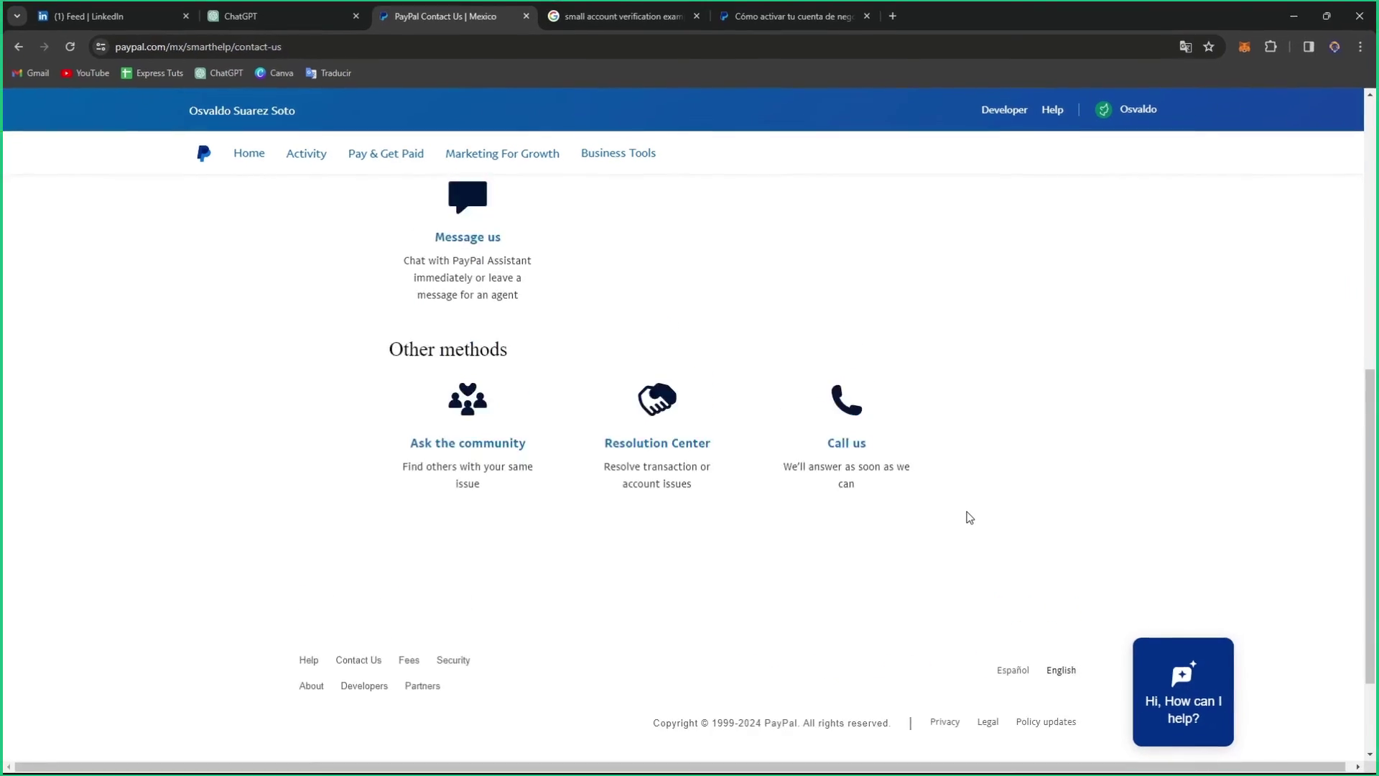
pyautogui.scroll(4, 969, 517)
pyautogui.scroll(-2, 969, 517)
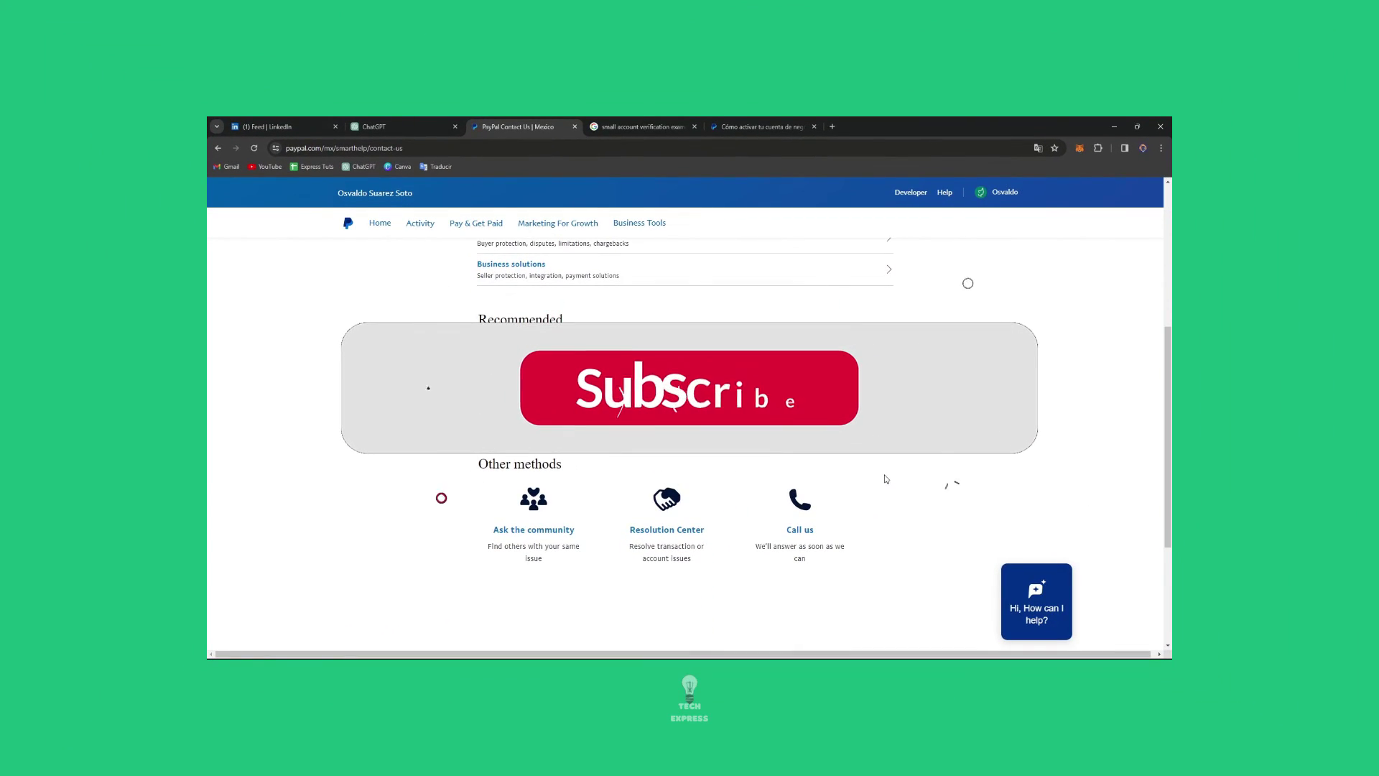